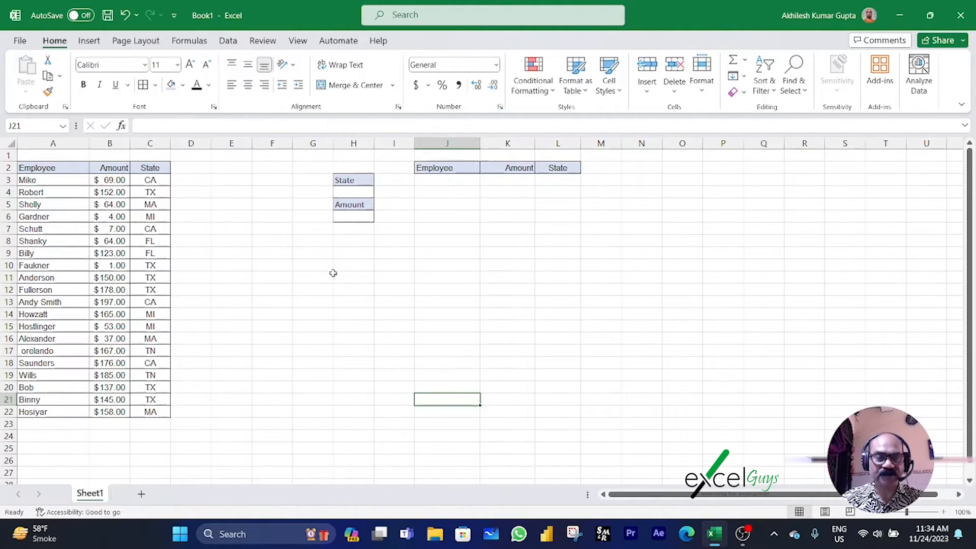
# Review the source table in A2:C22 and its Employee, Amount and State columns.
pyautogui.moveTo(36, 168); pyautogui.dragTo(150, 412)
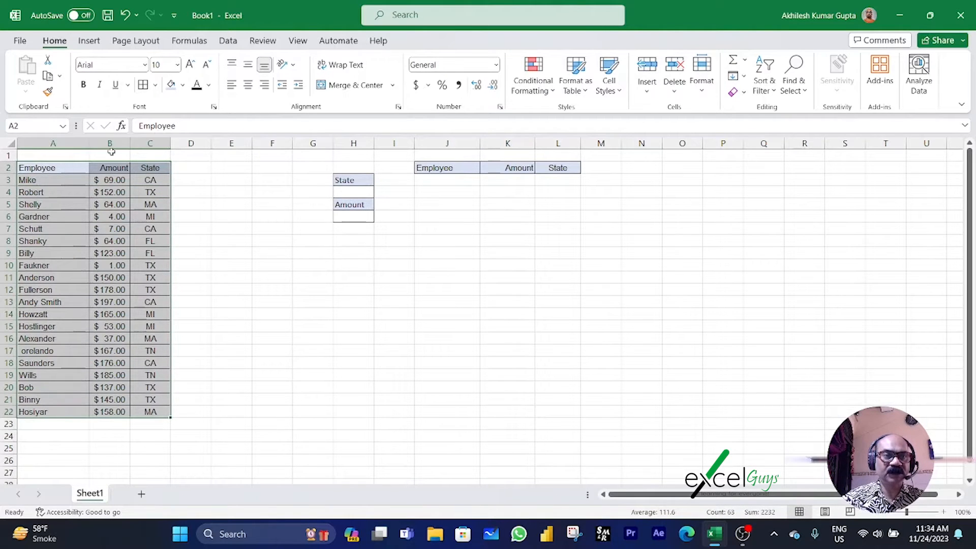
pyautogui.moveTo(63, 176); pyautogui.dragTo(66, 409)
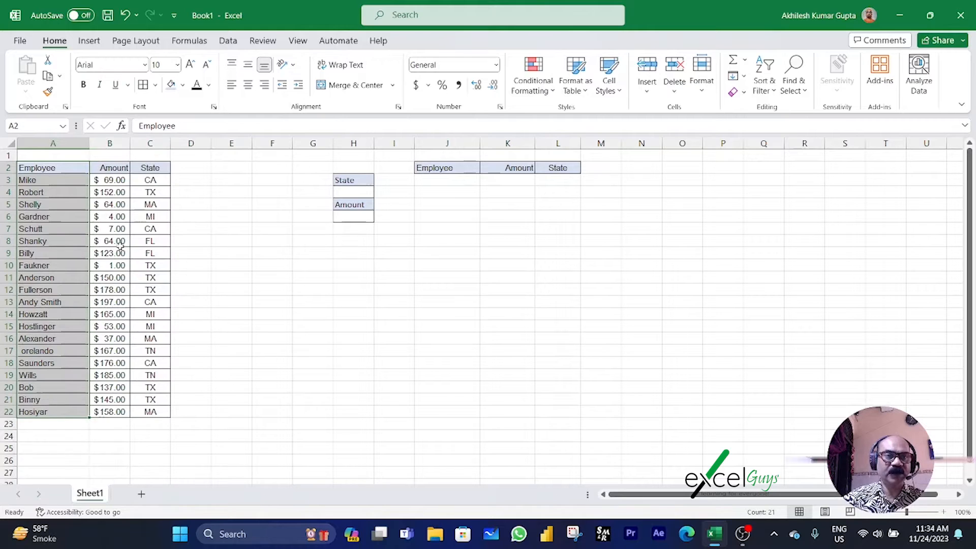
pyautogui.moveTo(117, 173); pyautogui.dragTo(125, 413)
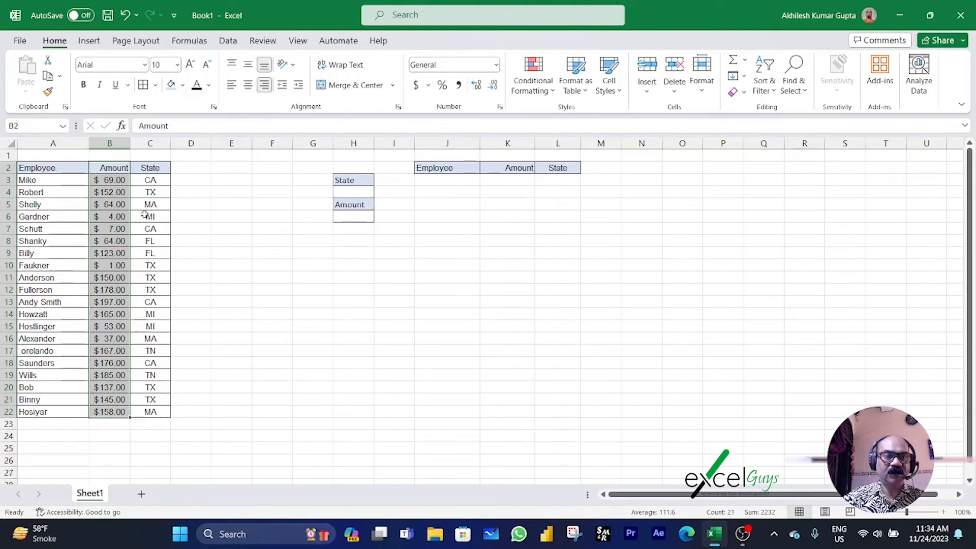
pyautogui.moveTo(154, 168); pyautogui.dragTo(151, 412)
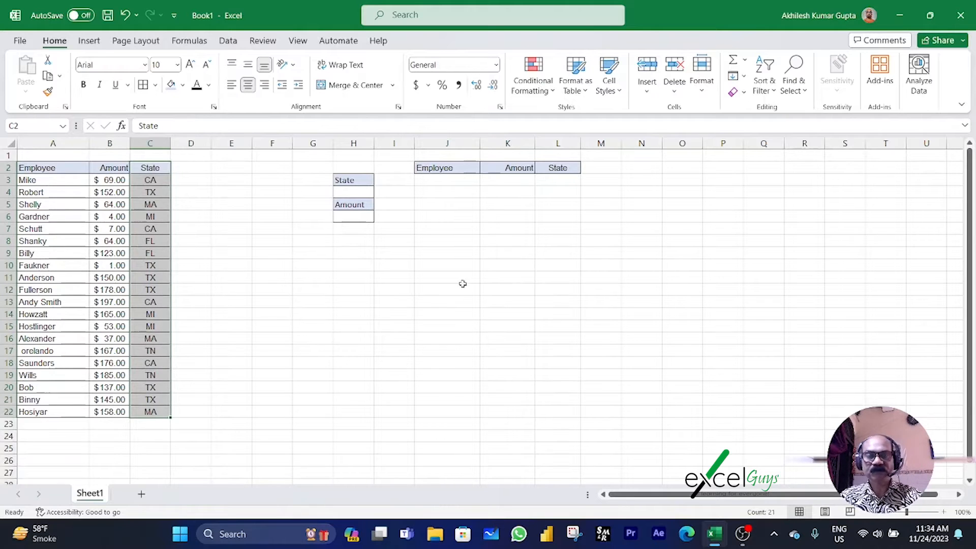
# Enter the criteria TX under State in H4 and 100 under Amount in H6.
pyautogui.click(350, 190)
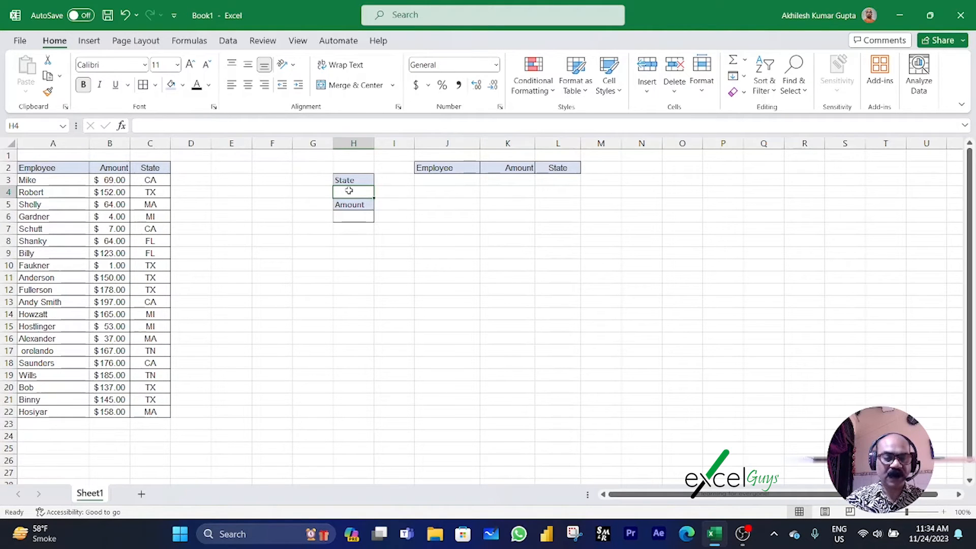
pyautogui.write('Tx')
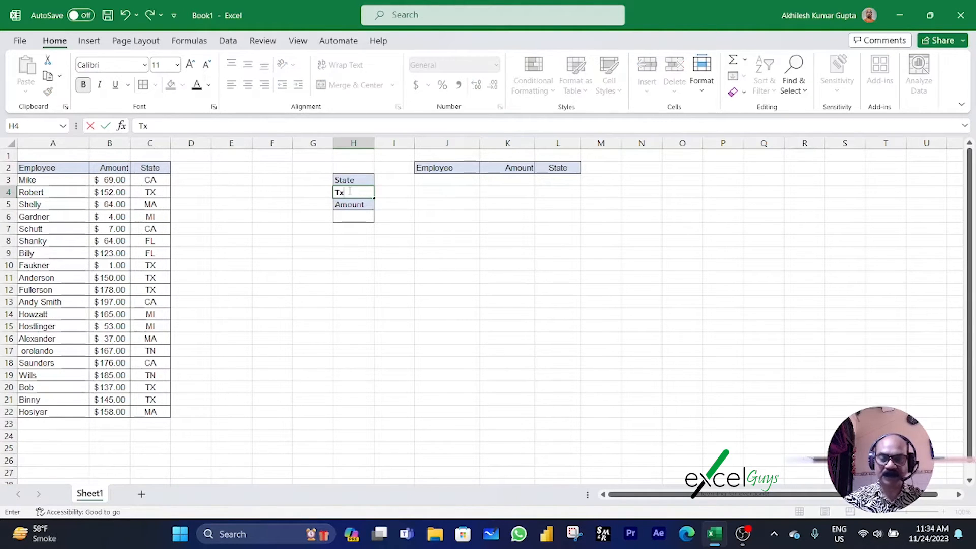
pyautogui.press('BackSpace')
pyautogui.write('x')
pyautogui.press('Return')
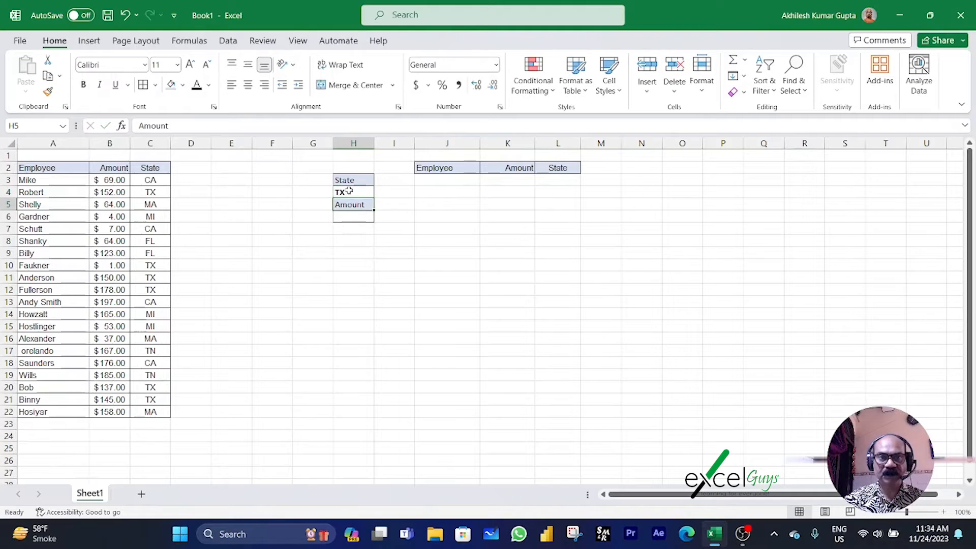
pyautogui.press('Return')
pyautogui.write('100')
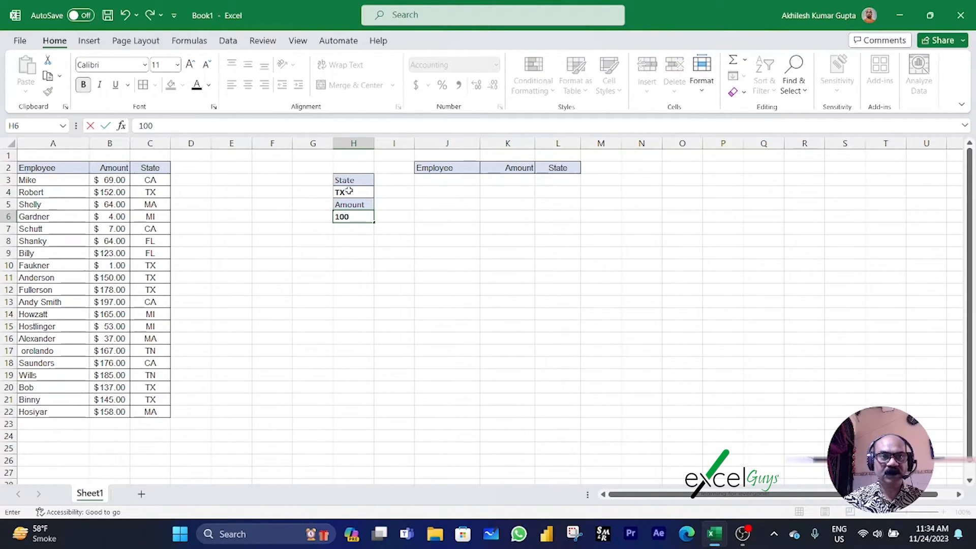
pyautogui.press('Return')
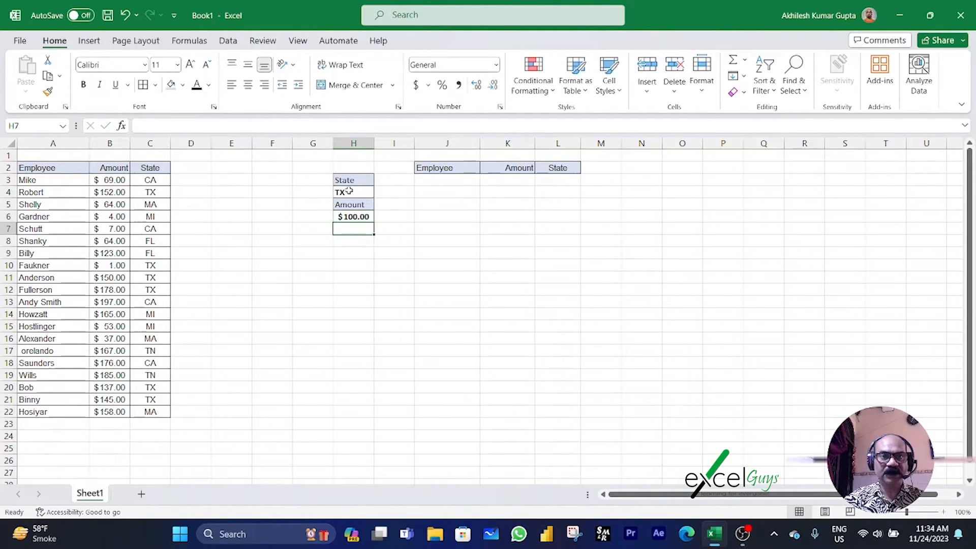
pyautogui.moveTo(345, 191); pyautogui.dragTo(353, 217)
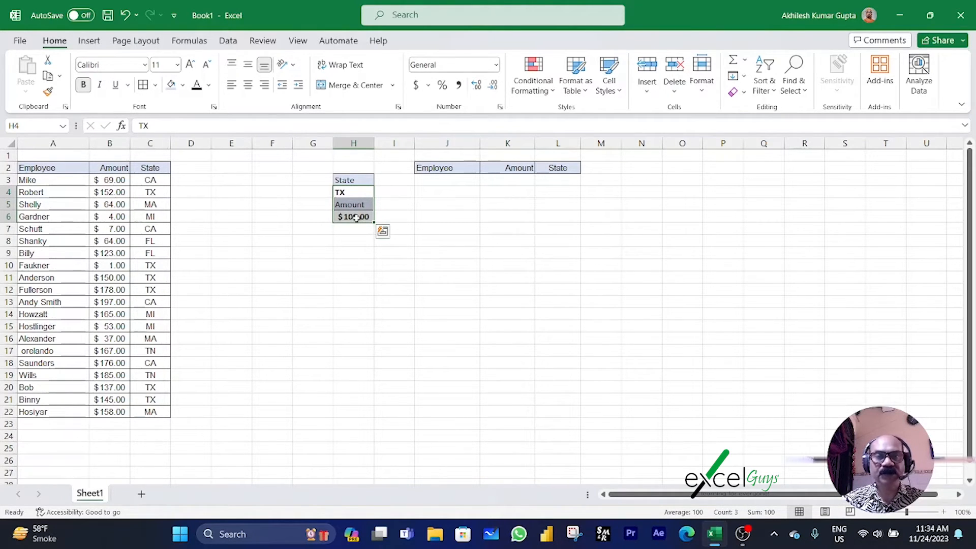
# Enter =C3:C22=$H$4 in D3 to test every State entry against the State criterion.
pyautogui.click(191, 179)
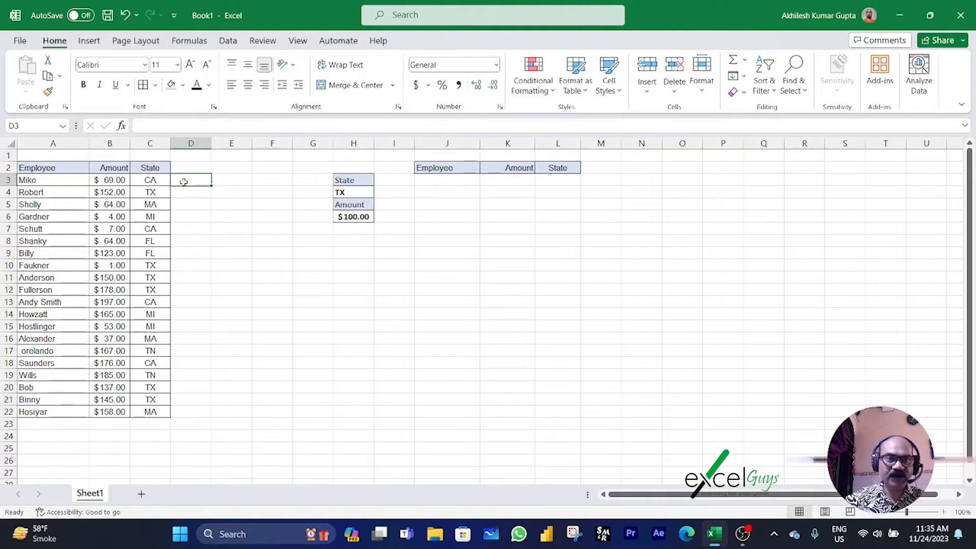
pyautogui.click(345, 192)
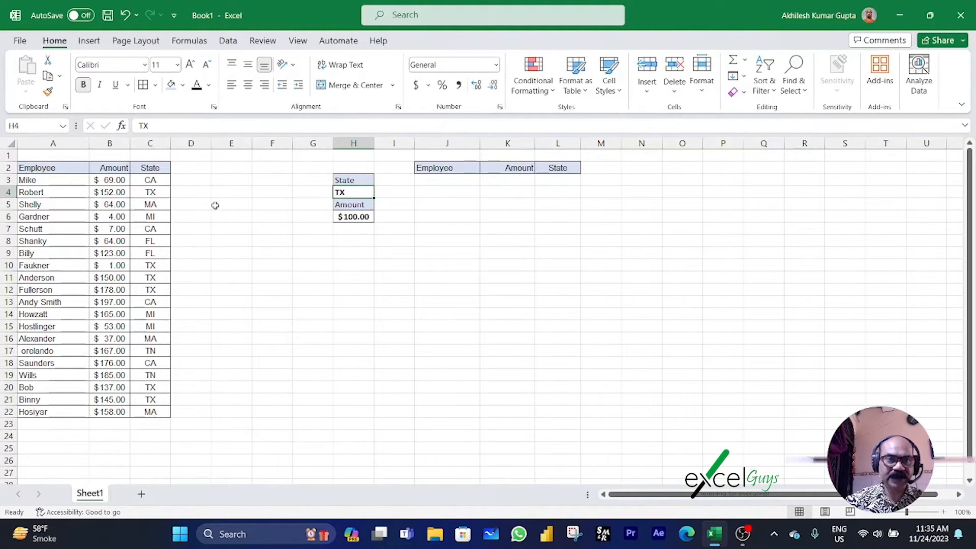
pyautogui.moveTo(150, 180); pyautogui.dragTo(151, 412)
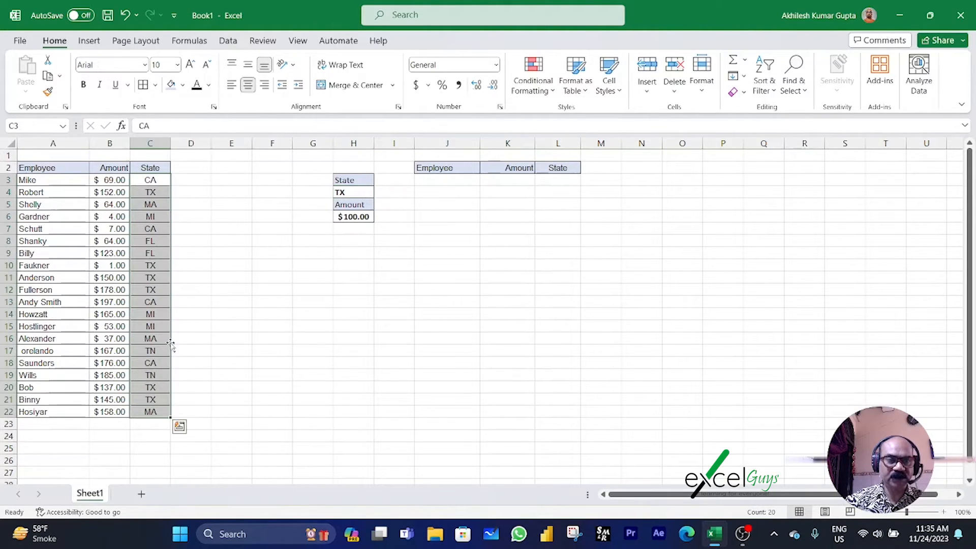
pyautogui.click(190, 180)
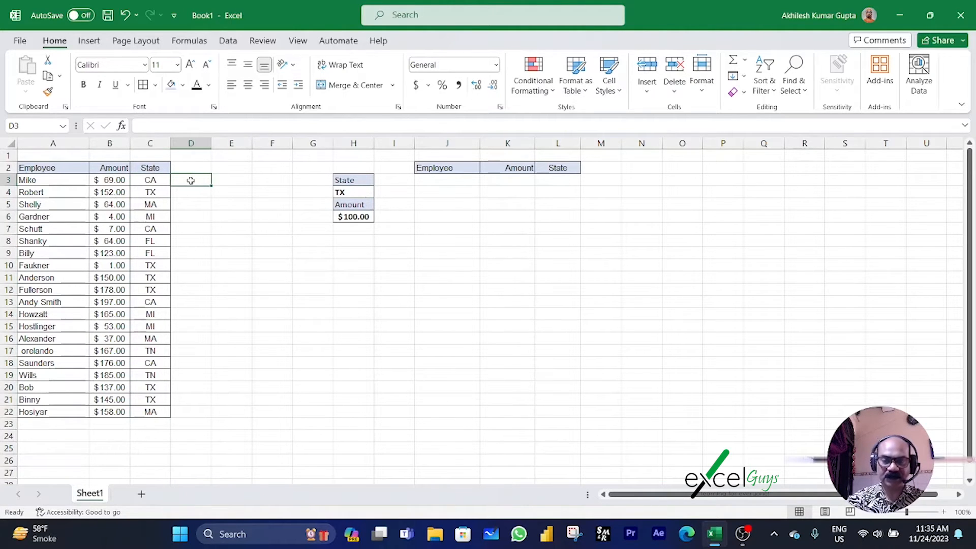
pyautogui.write('=')
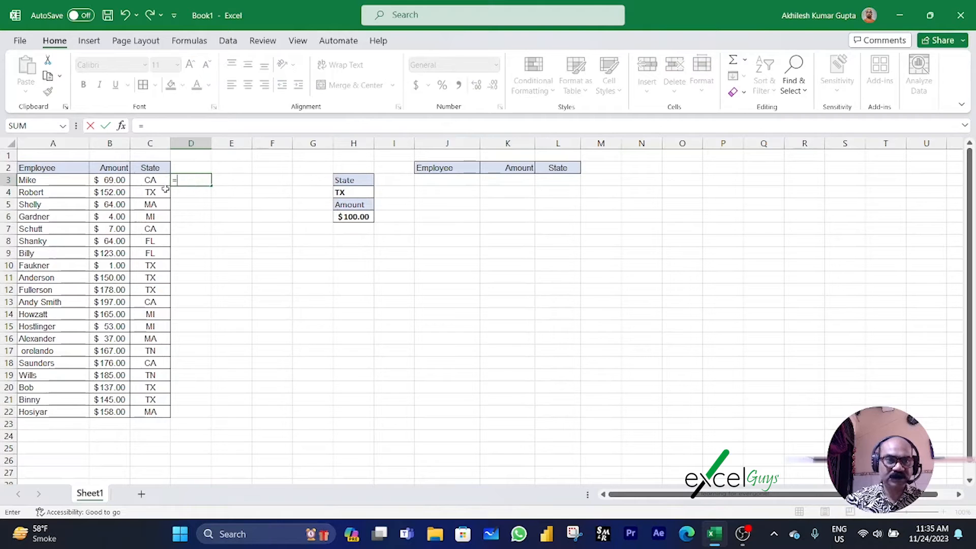
pyautogui.moveTo(158, 181); pyautogui.dragTo(148, 412)
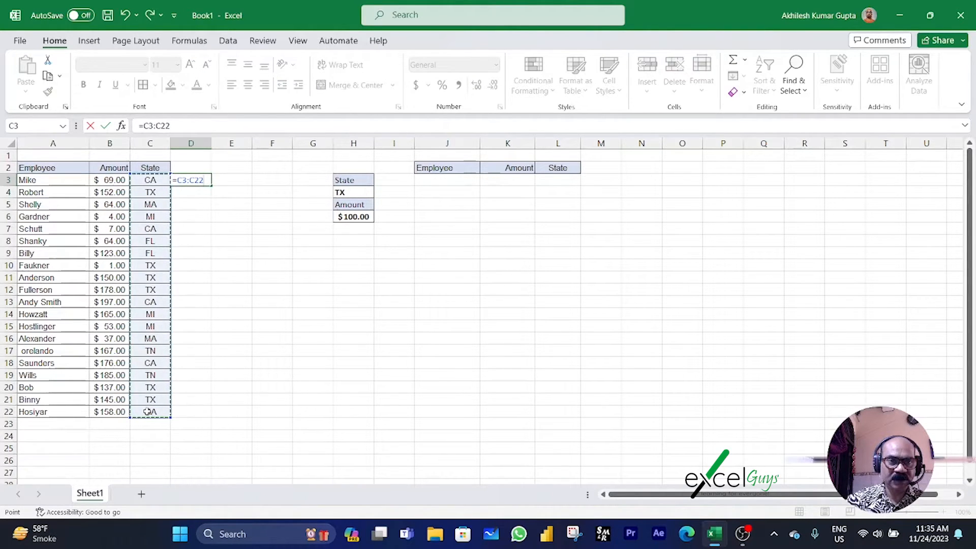
pyautogui.write('=')
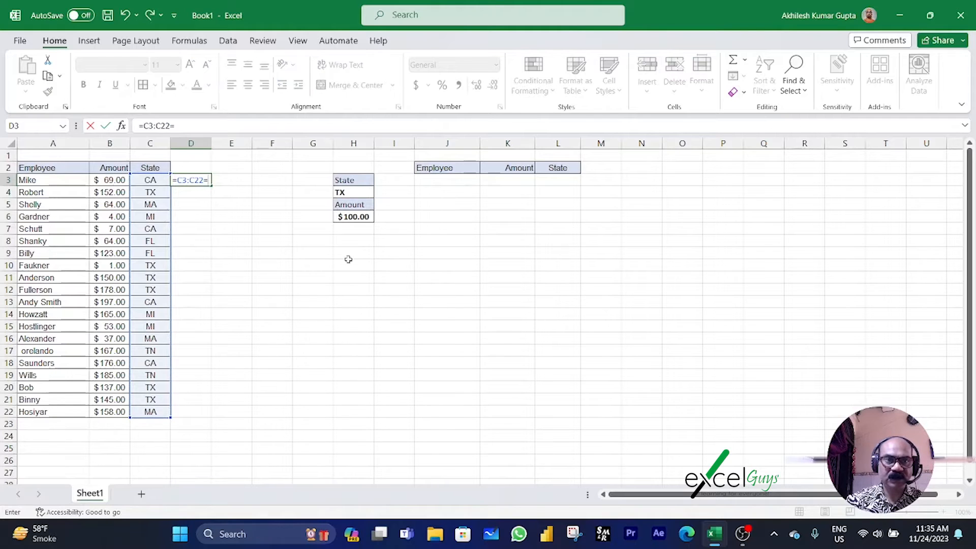
pyautogui.click(352, 192)
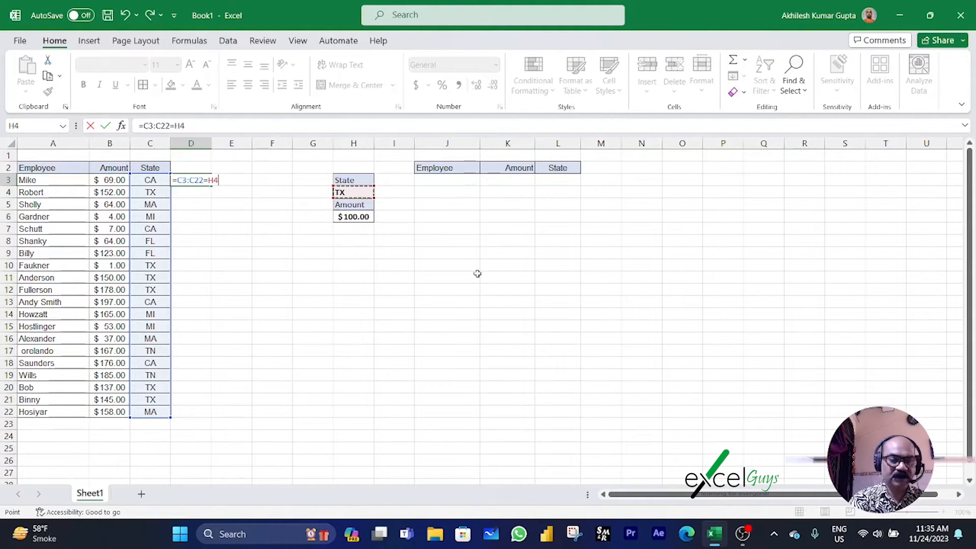
pyautogui.press('F4')
pyautogui.press('Return')
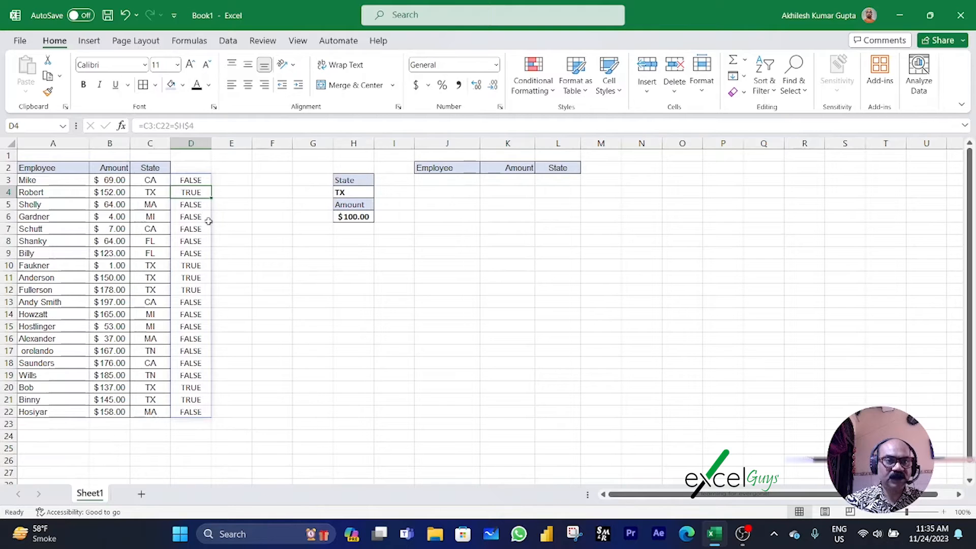
# Compare the TRUE results in column D with the State entries and the criterion in H4.
pyautogui.moveTo(196, 265); pyautogui.dragTo(192, 278)
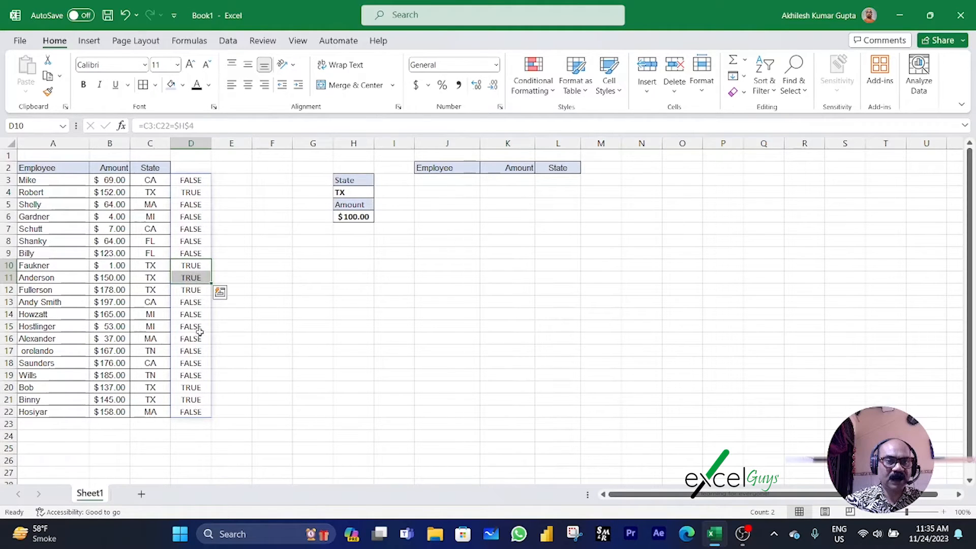
pyautogui.click(190, 291)
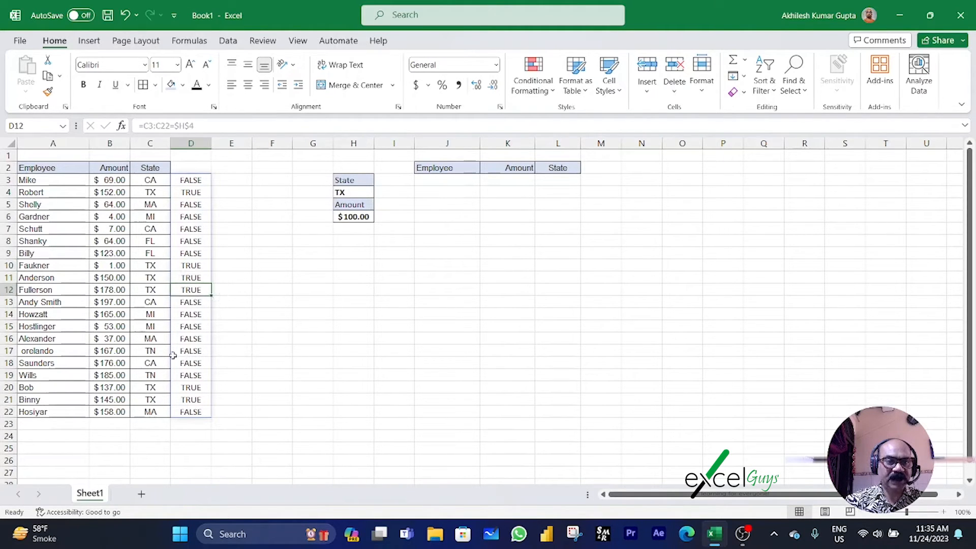
pyautogui.moveTo(188, 389); pyautogui.dragTo(190, 401)
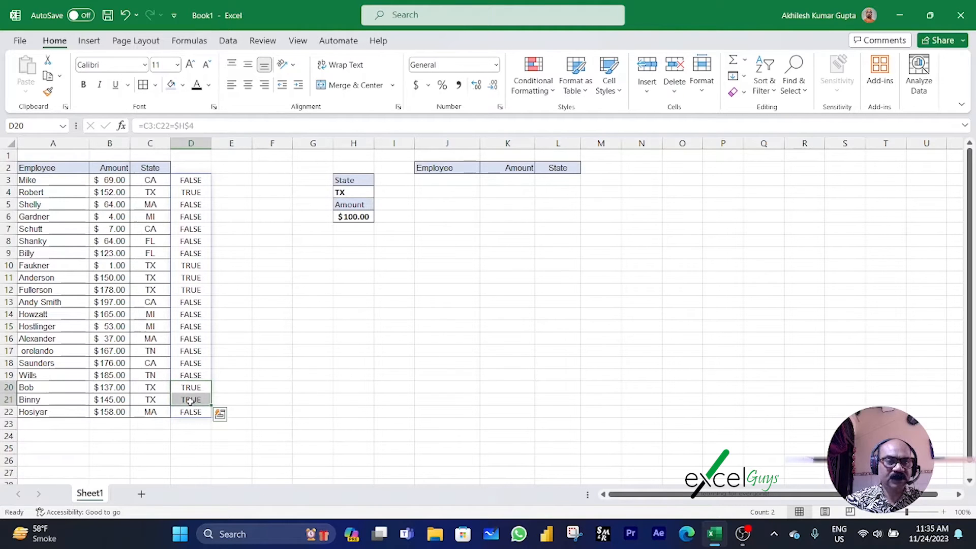
pyautogui.click(153, 390)
pyautogui.click(351, 192)
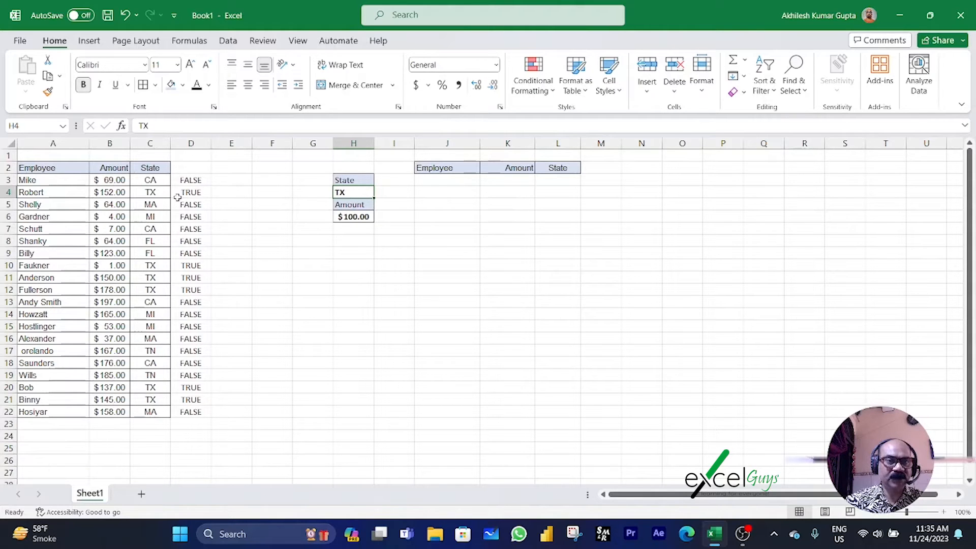
pyautogui.click(149, 193)
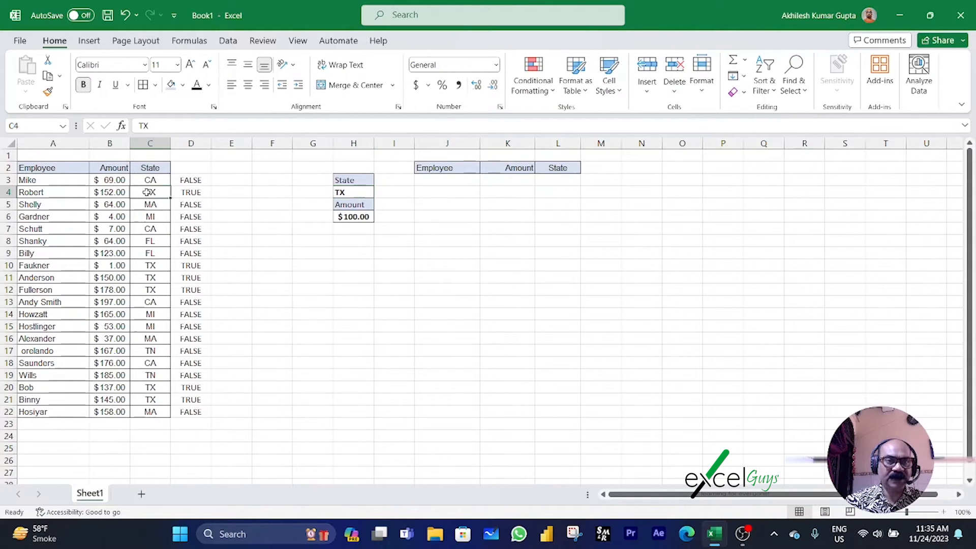
pyautogui.click(192, 192)
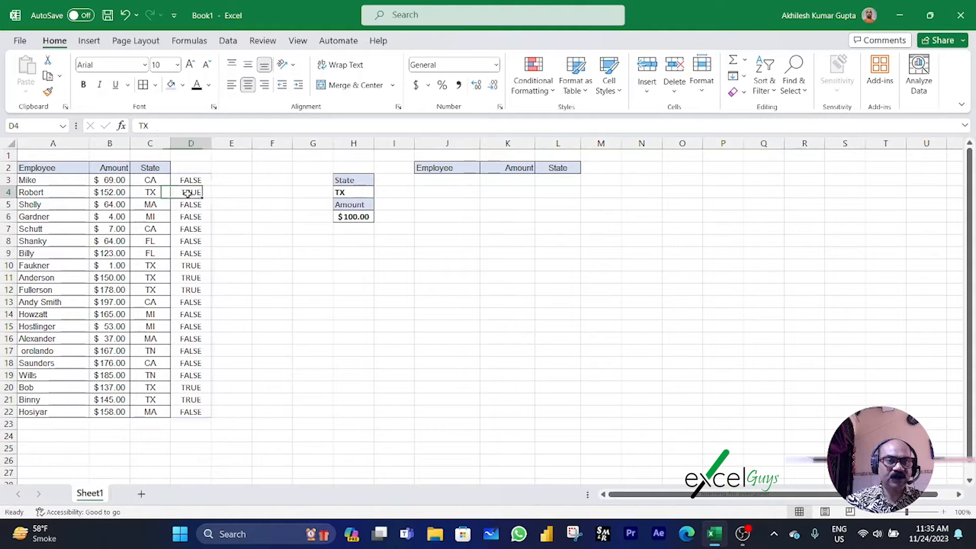
pyautogui.click(189, 278)
pyautogui.click(191, 288)
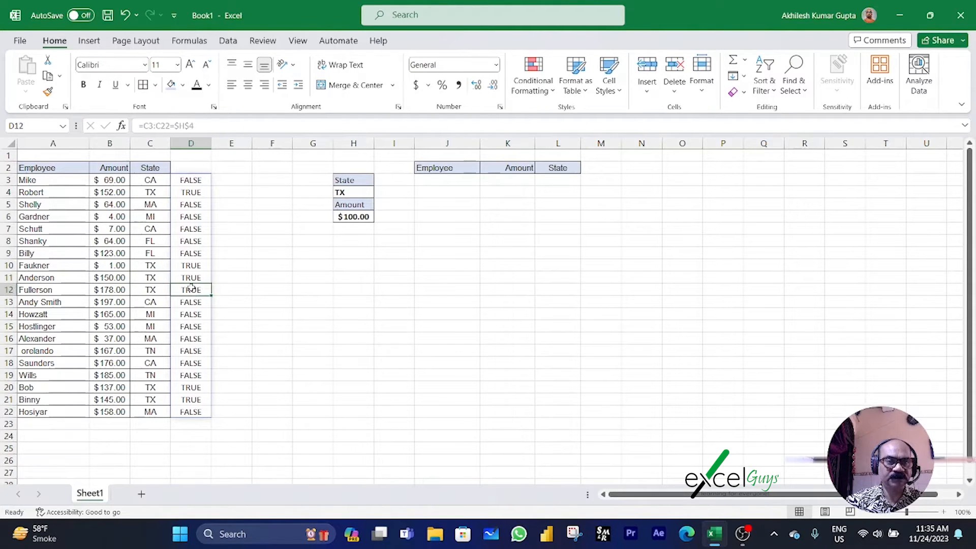
pyautogui.click(190, 387)
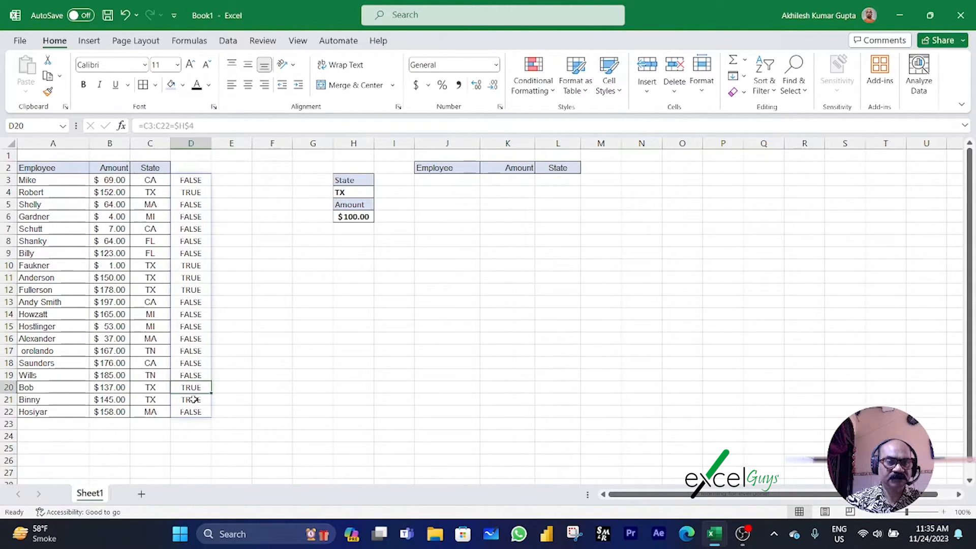
pyautogui.click(192, 400)
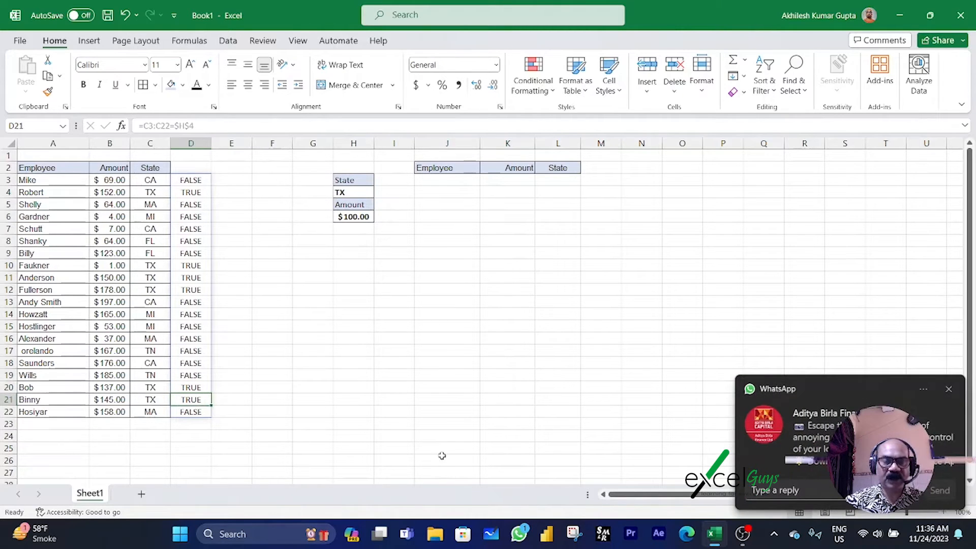
# Enter =B3:B22>$H$6 in E3 to test which amounts exceed the Amount criterion.
pyautogui.click(352, 216)
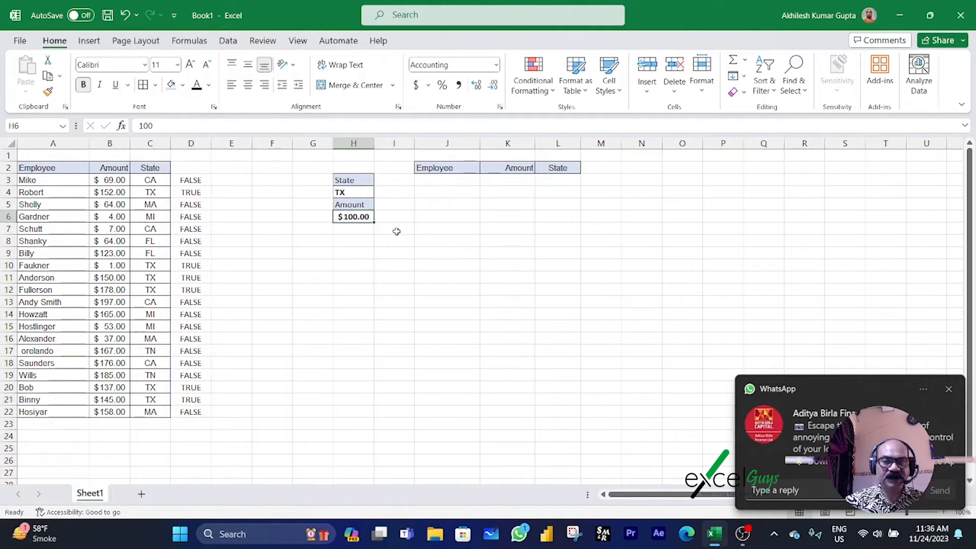
pyautogui.click(948, 391)
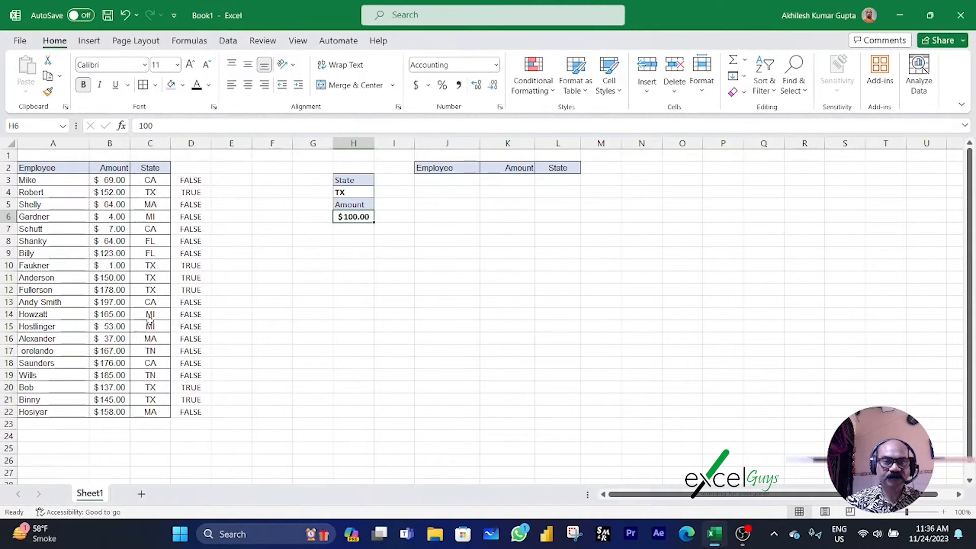
pyautogui.click(224, 179)
pyautogui.write('=')
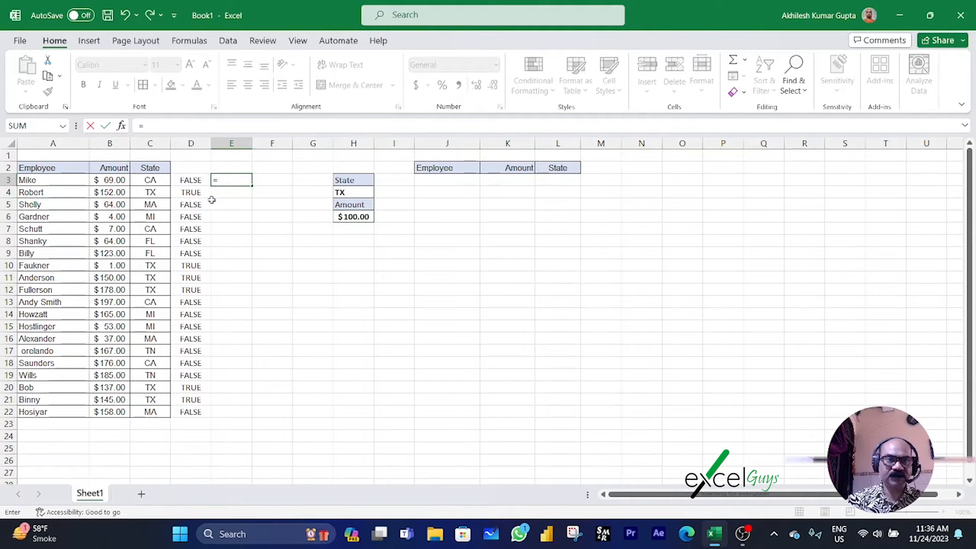
pyautogui.moveTo(122, 183); pyautogui.dragTo(120, 415)
pyautogui.write('=')
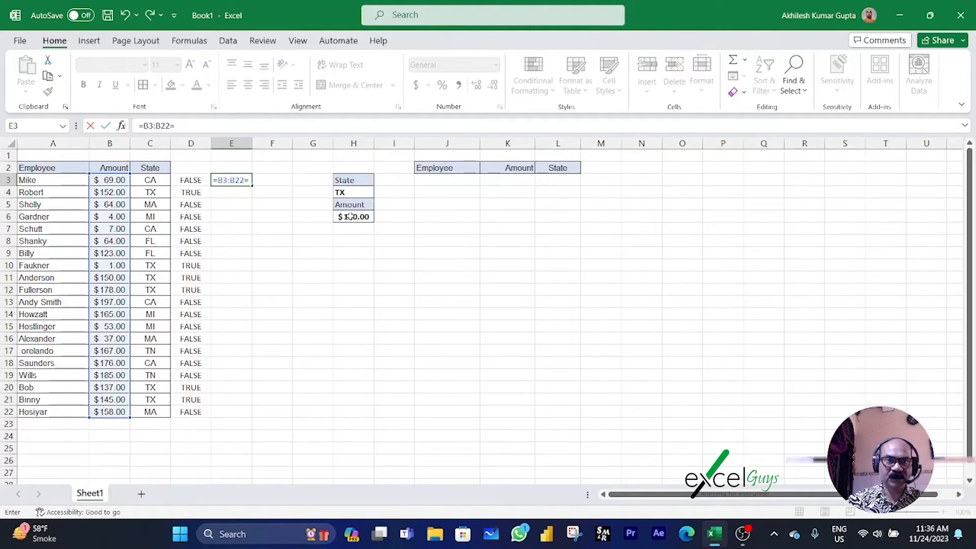
pyautogui.press('BackSpace')
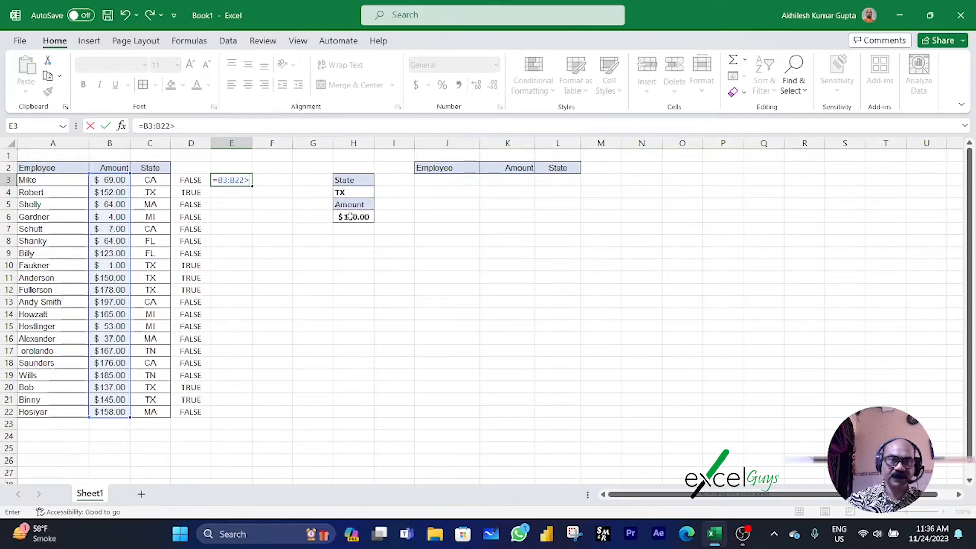
pyautogui.write('>')
pyautogui.click(350, 216)
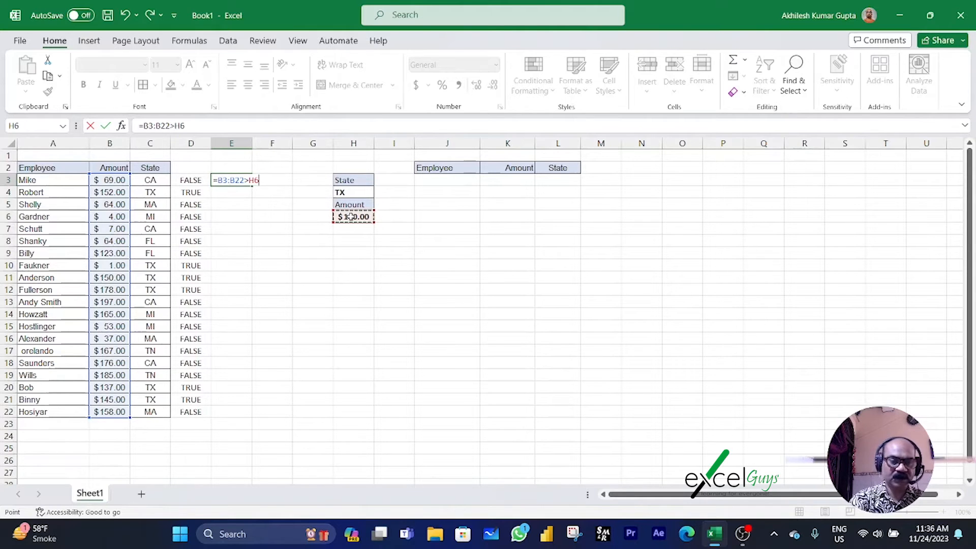
pyautogui.press('F4')
pyautogui.press('Return')
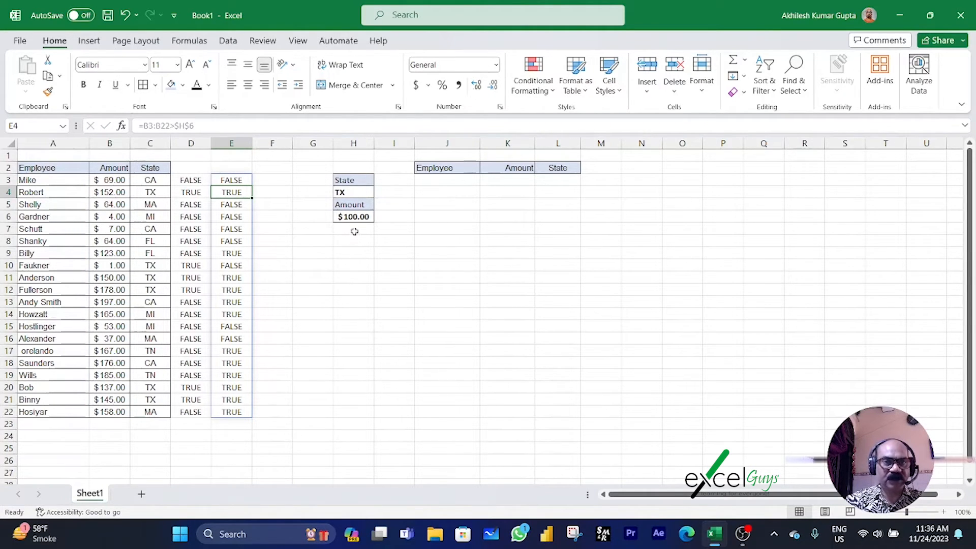
# Match the test results in columns D and E with the State criterion in H4 and the Amount criterion in H6.
pyautogui.click(352, 216)
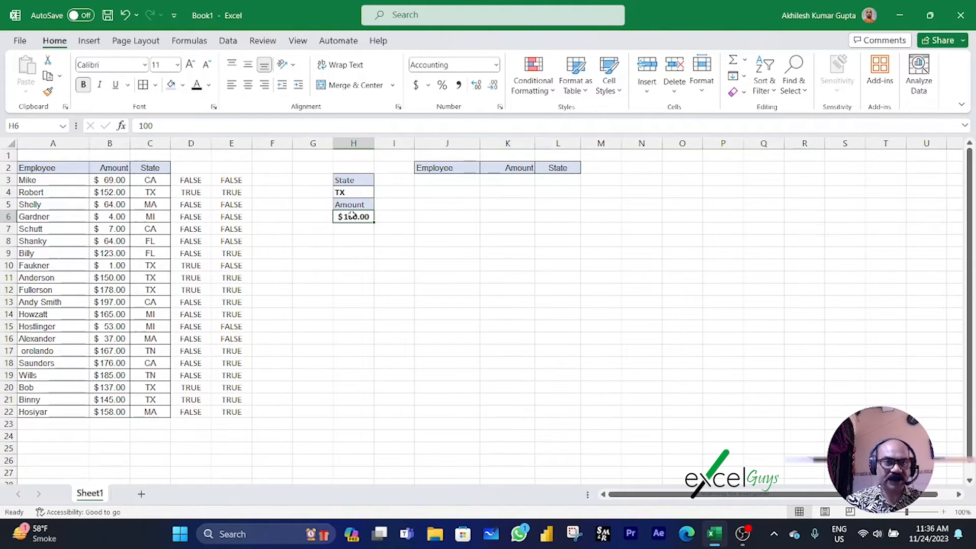
pyautogui.click(190, 143)
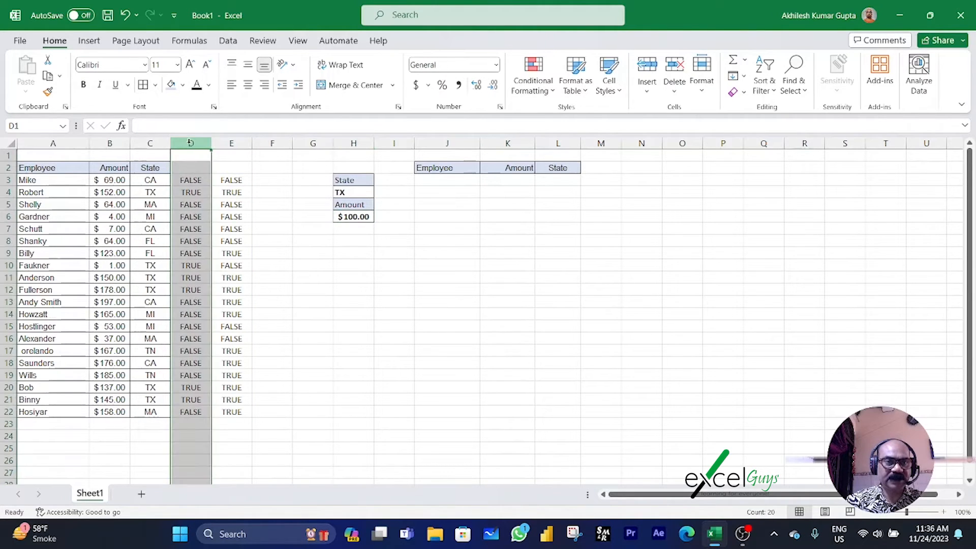
pyautogui.click(353, 190)
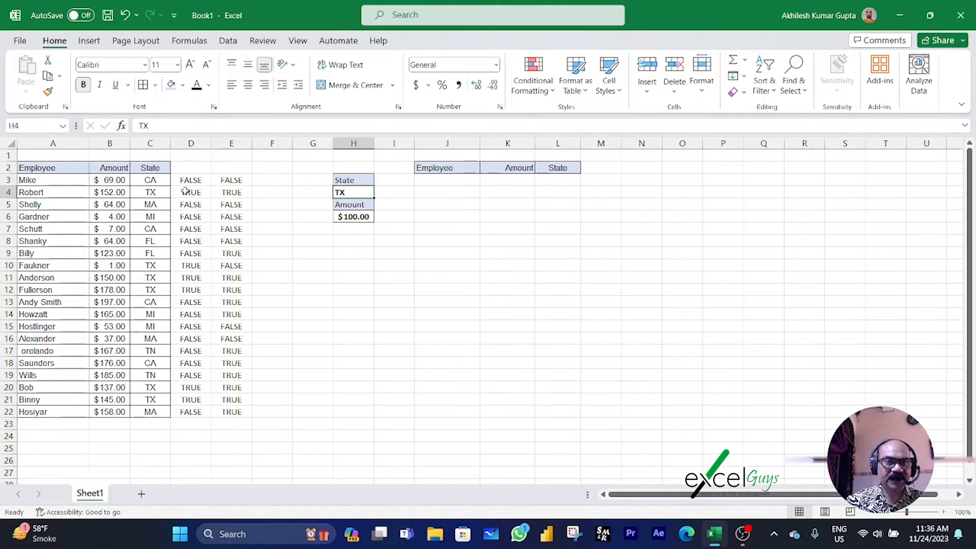
pyautogui.click(192, 143)
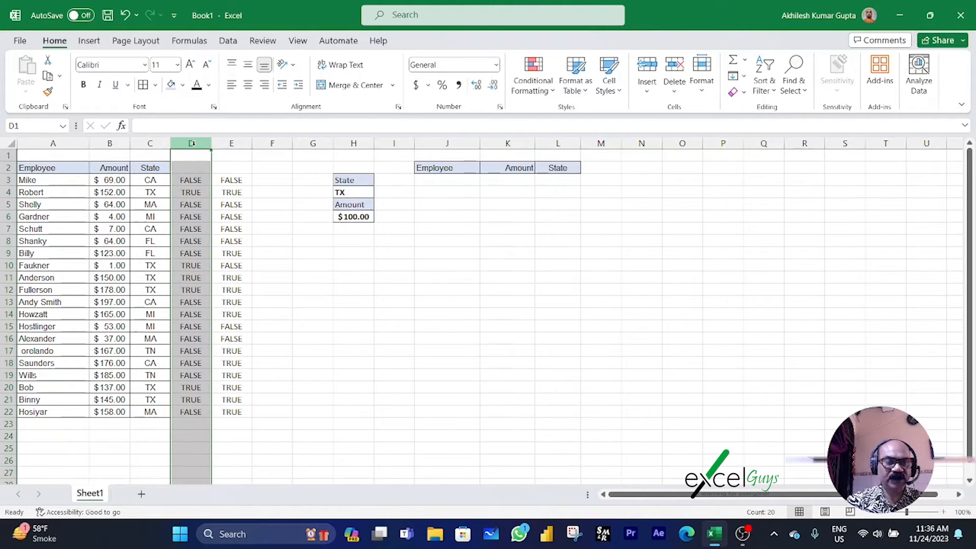
pyautogui.click(365, 219)
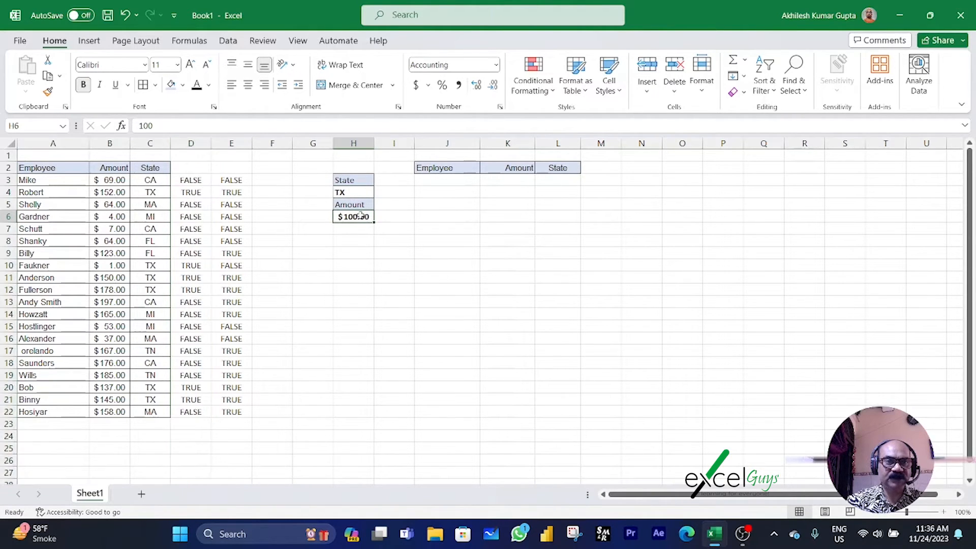
pyautogui.click(232, 144)
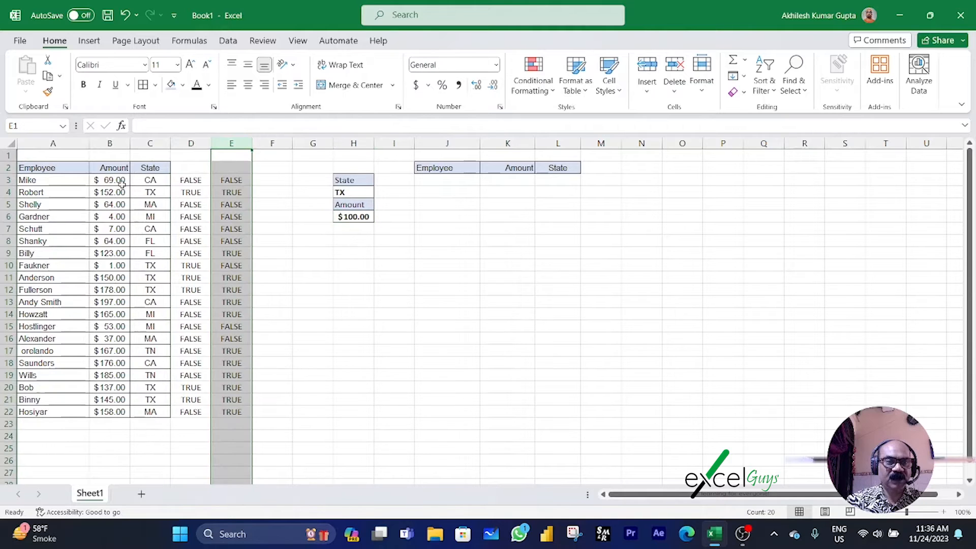
pyautogui.click(352, 216)
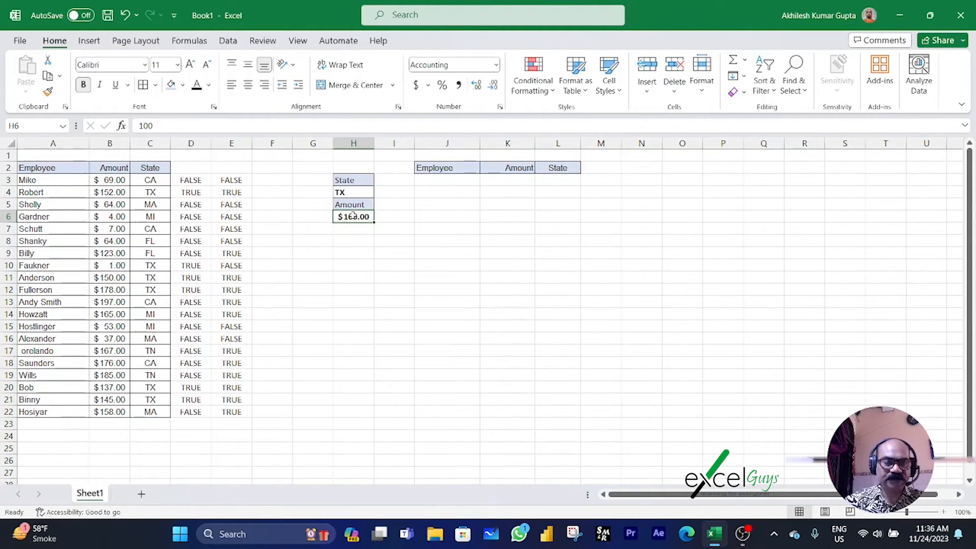
# Compare the State test results in column D with the Amount test results in column E across rows 3 to 22.
pyautogui.click(190, 179)
pyautogui.click(191, 143)
pyautogui.click(217, 144)
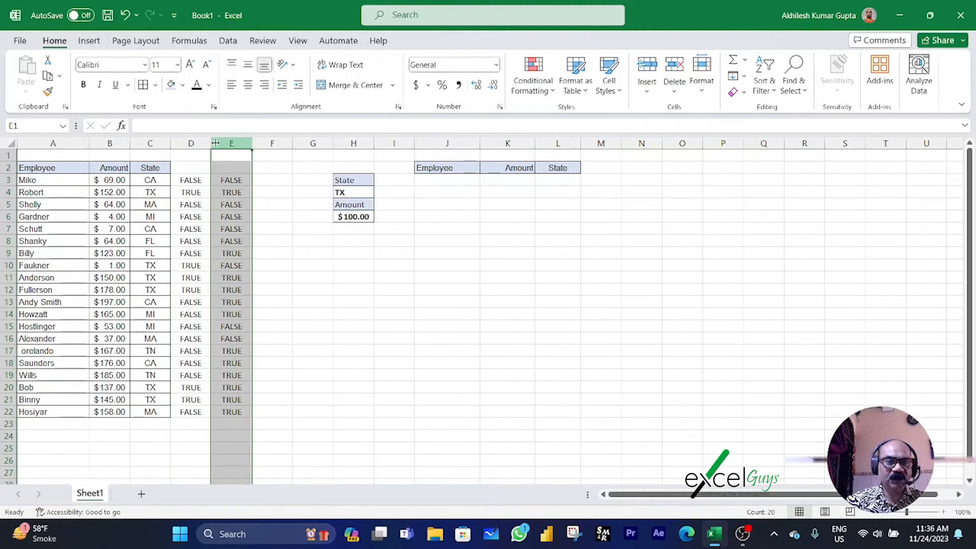
pyautogui.click(192, 144)
pyautogui.click(232, 144)
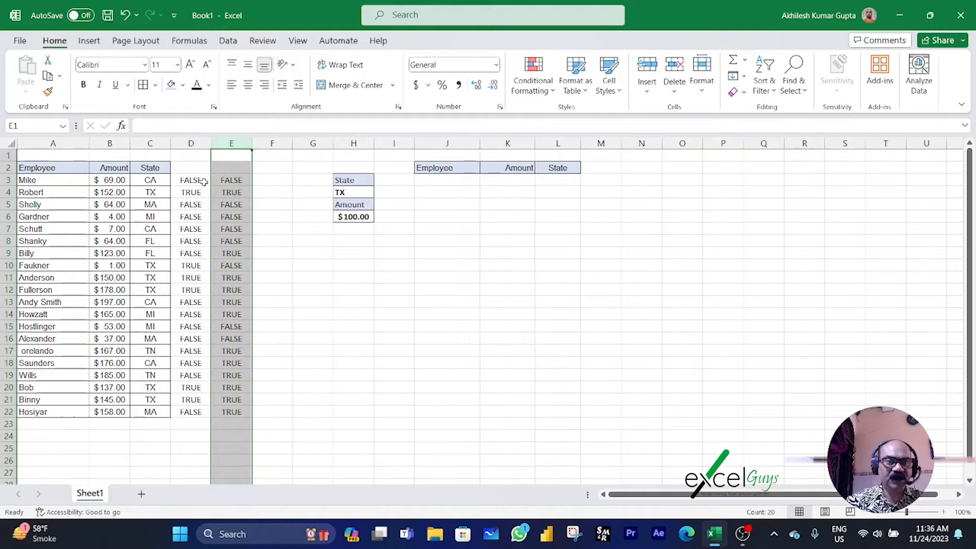
pyautogui.click(204, 181)
pyautogui.click(222, 178)
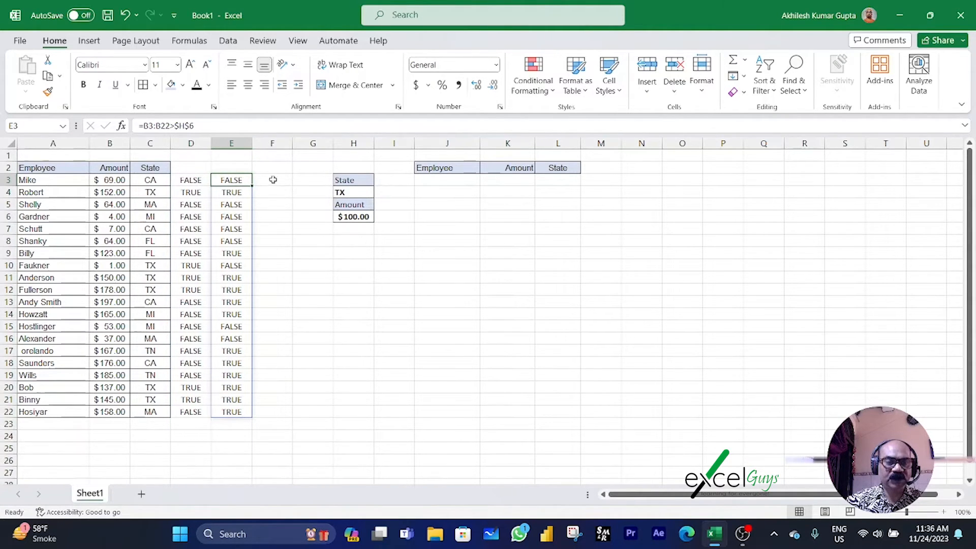
pyautogui.moveTo(193, 180); pyautogui.dragTo(244, 412)
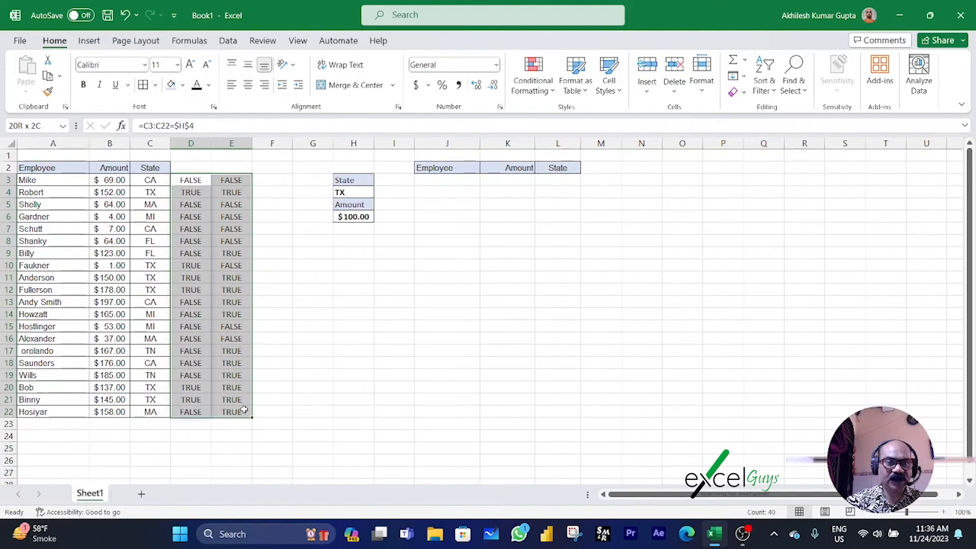
# Enter =(C3:C22=$H$4)*(B3:B22>$H$6) in F3 to combine the State and Amount tests for every record.
pyautogui.click(272, 181)
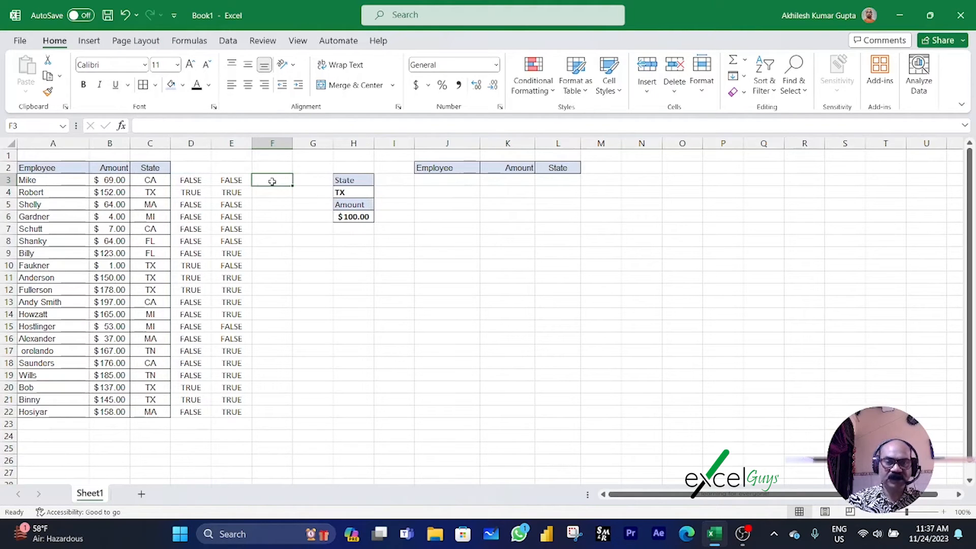
pyautogui.write('=')
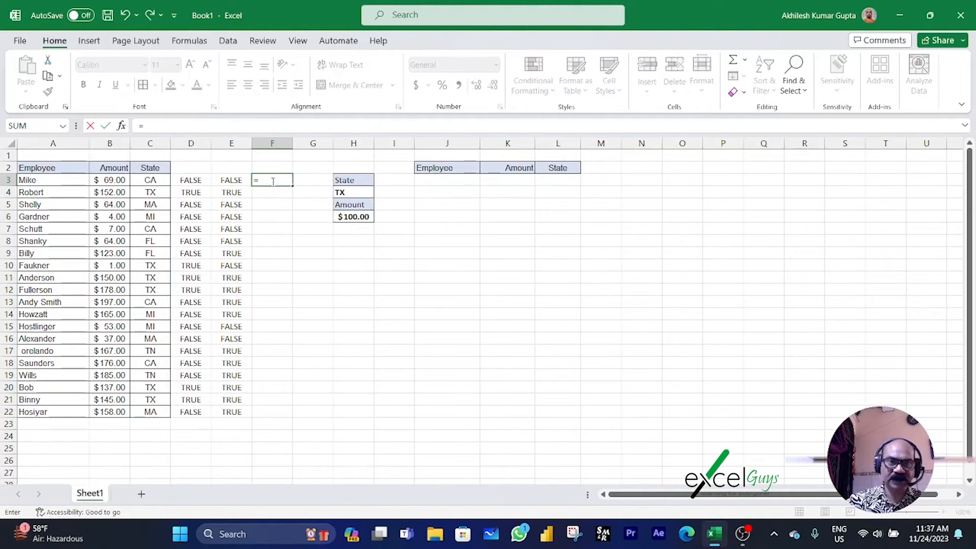
pyautogui.write('(')
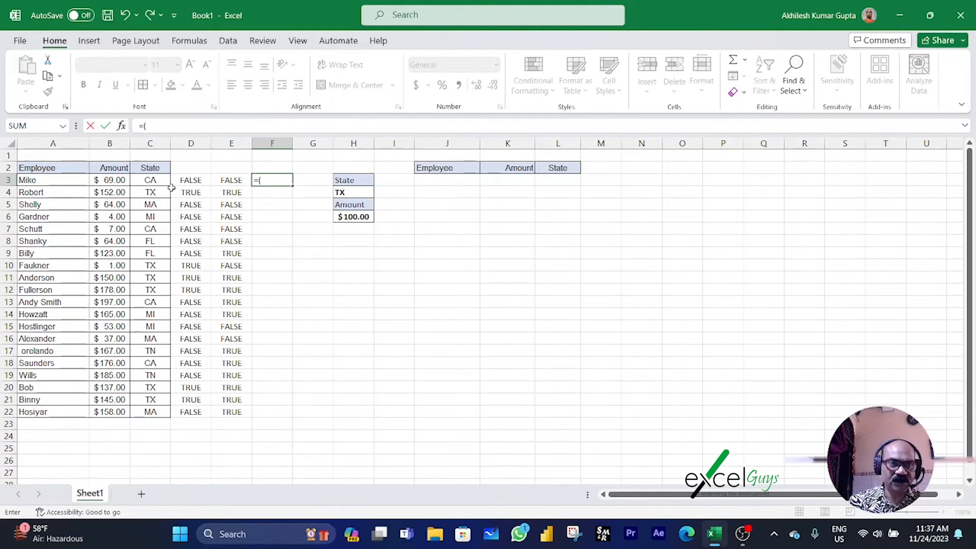
pyautogui.moveTo(144, 182); pyautogui.dragTo(140, 414)
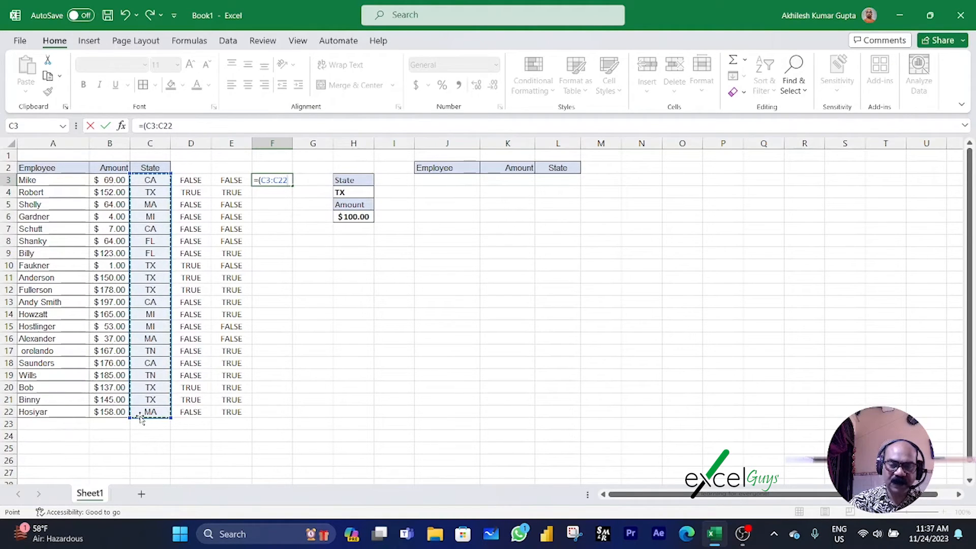
pyautogui.write('=')
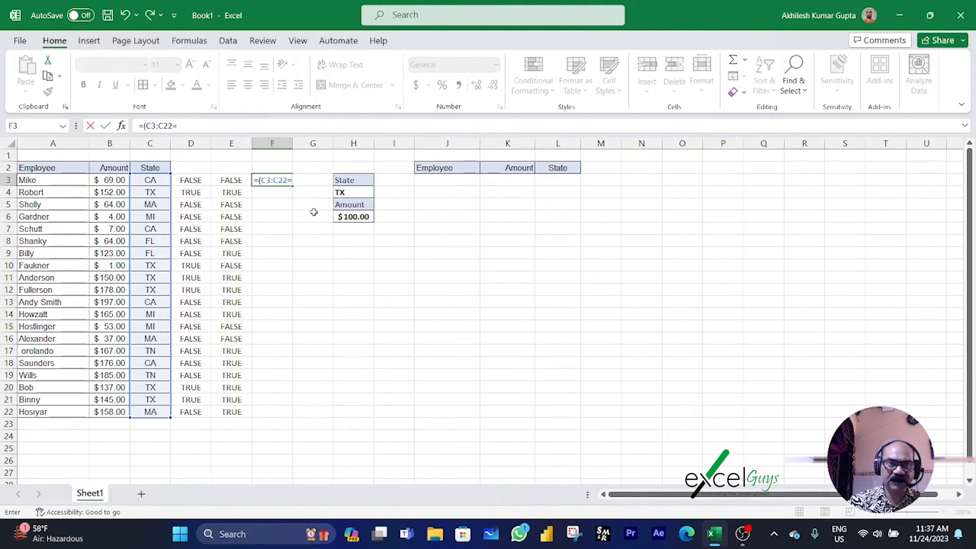
pyautogui.click(340, 191)
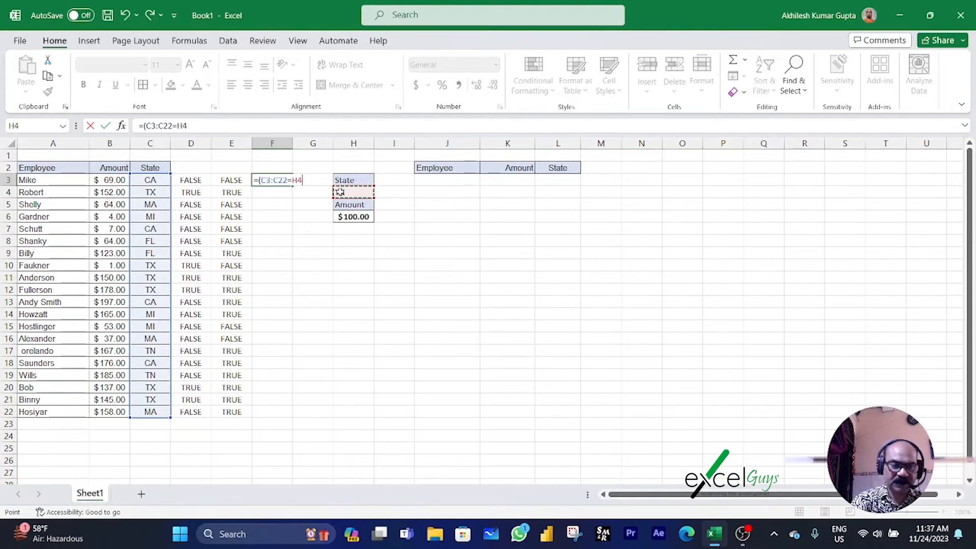
pyautogui.press('F4')
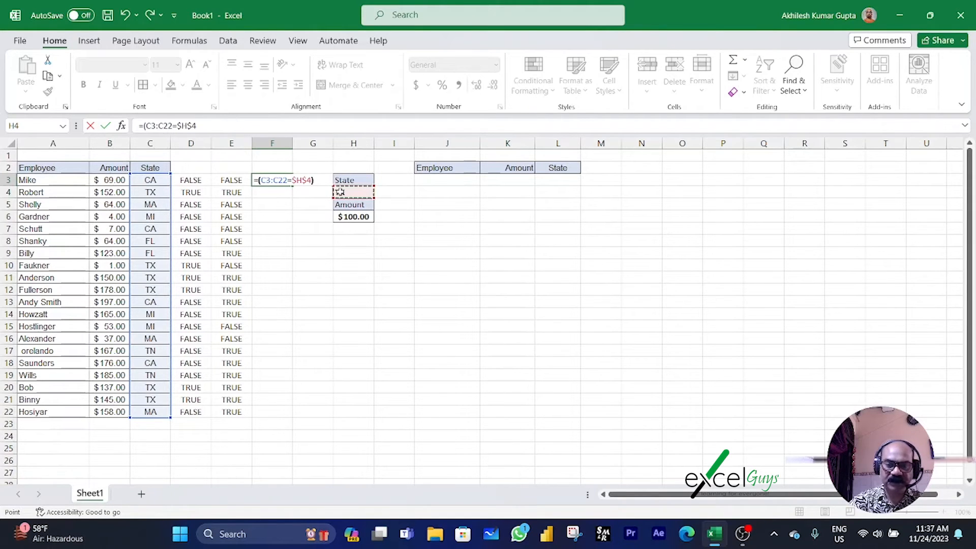
pyautogui.write(')*')
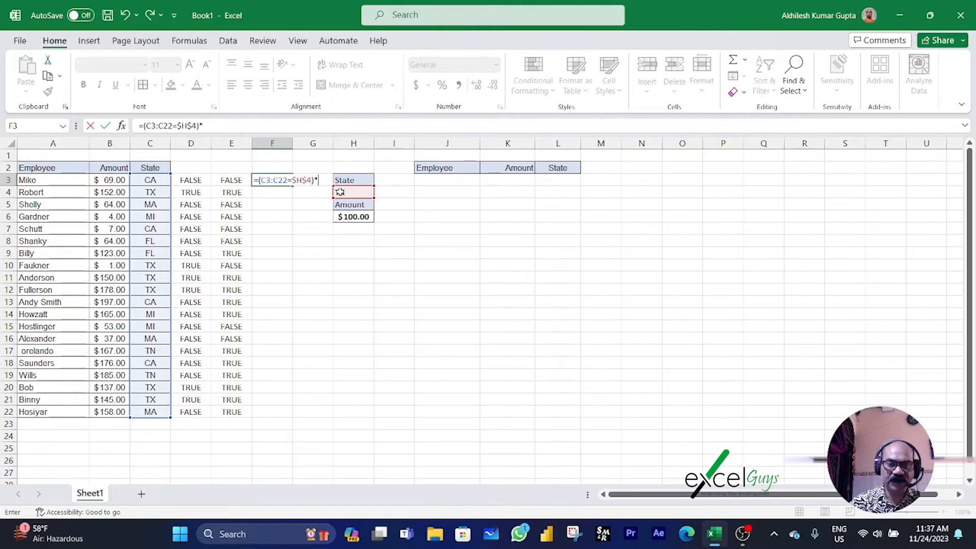
pyautogui.write('(')
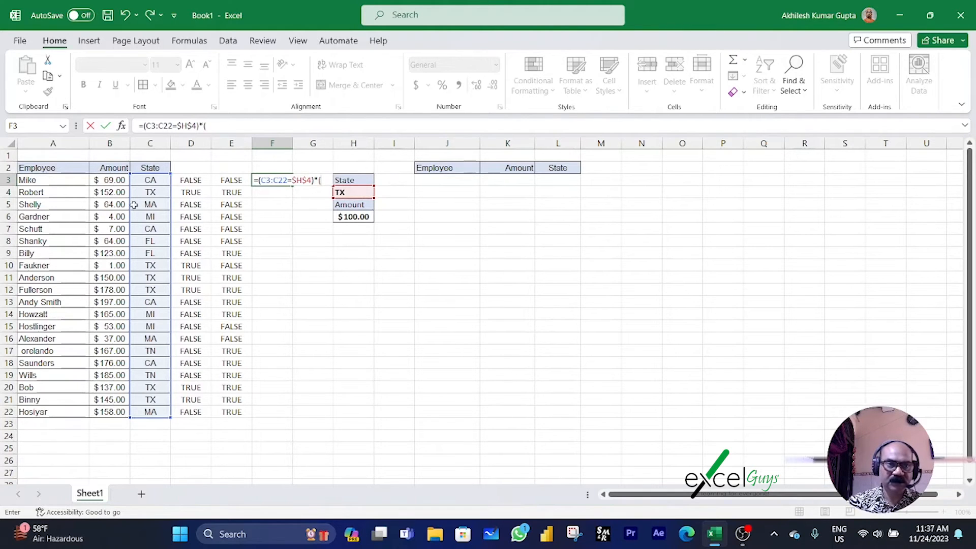
pyautogui.moveTo(123, 181); pyautogui.dragTo(110, 413)
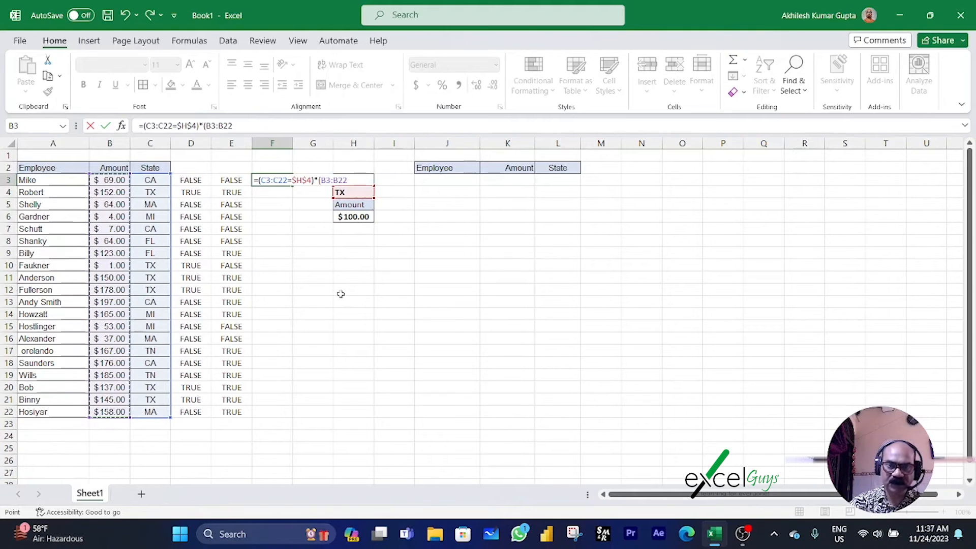
pyautogui.write('=')
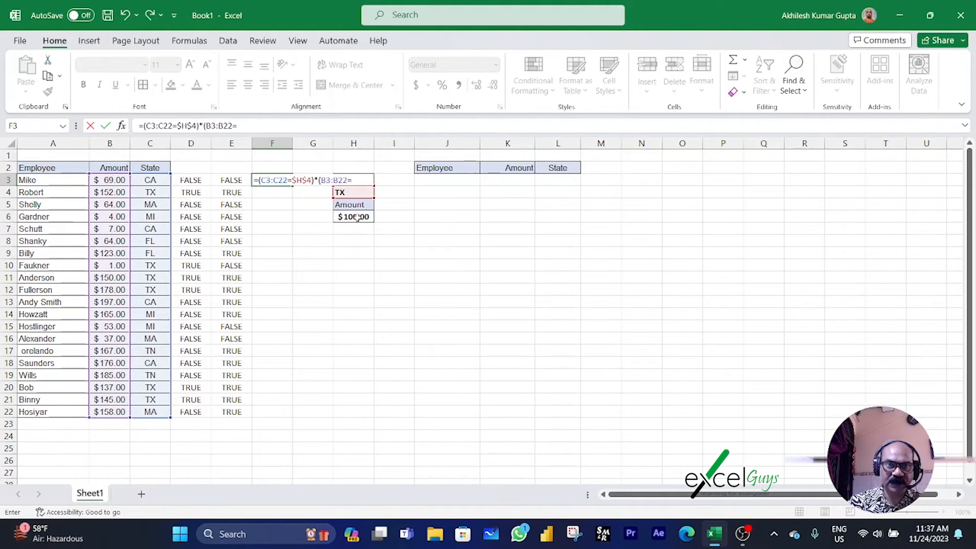
pyautogui.press('BackSpace')
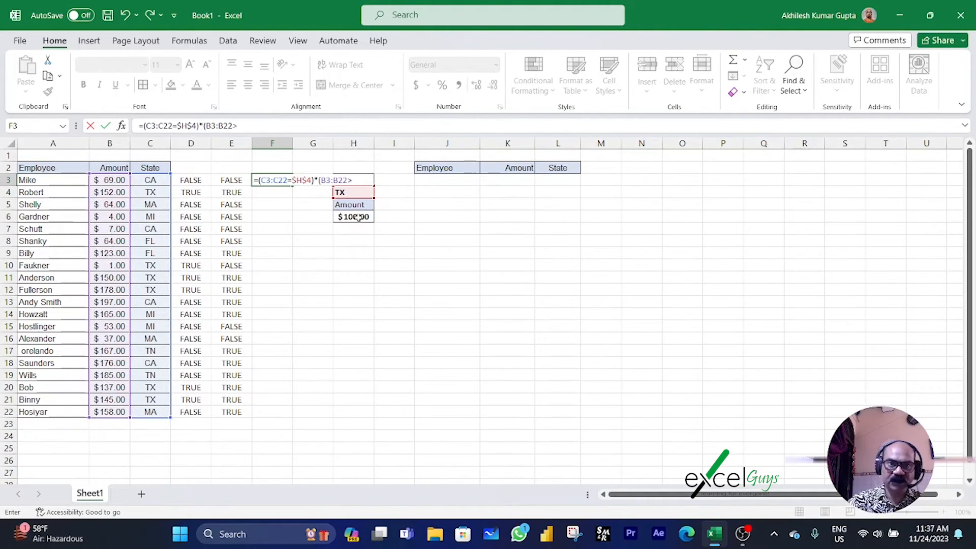
pyautogui.write('>')
pyautogui.click(358, 218)
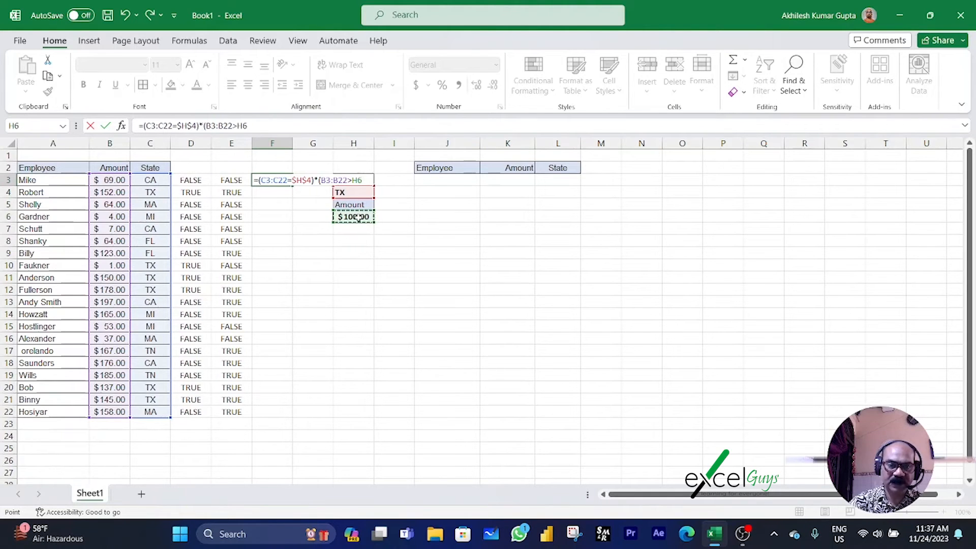
pyautogui.press('F4')
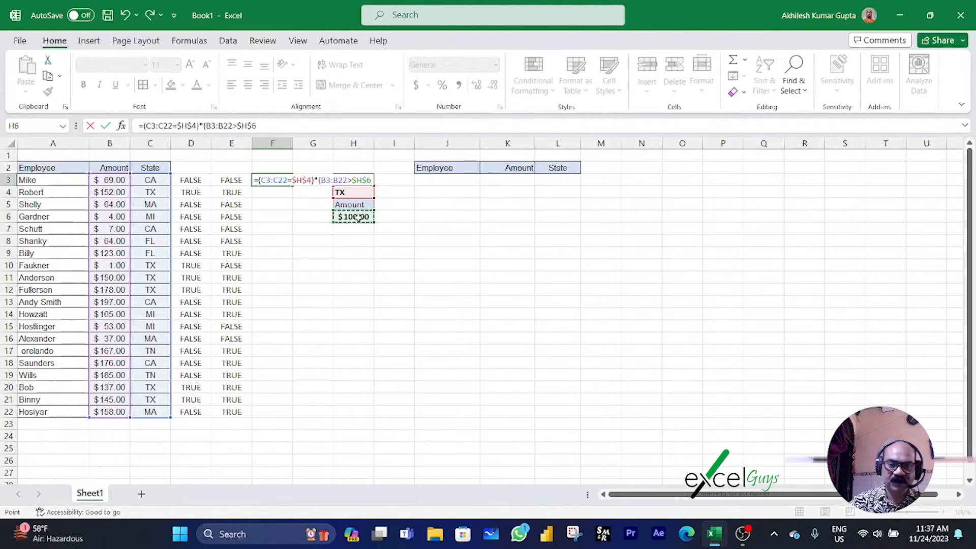
pyautogui.write(')')
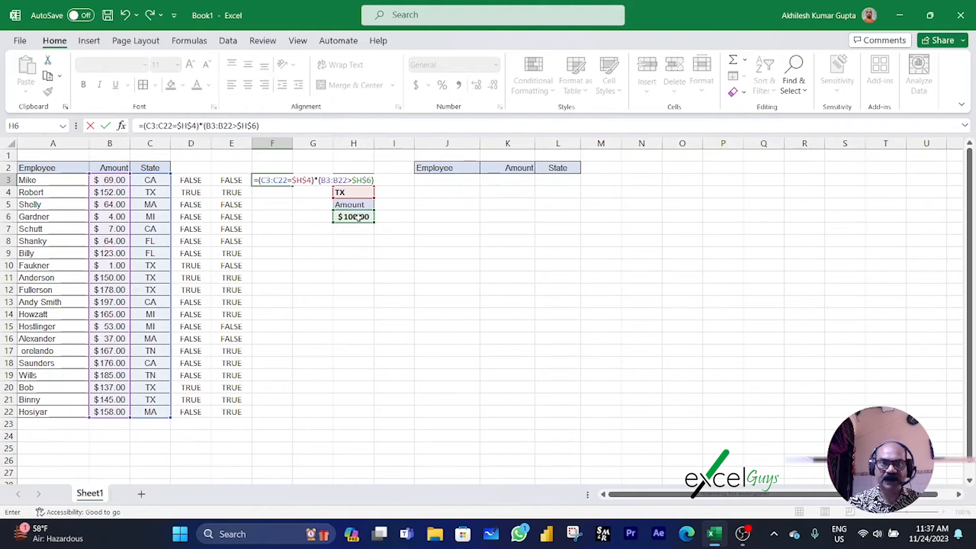
pyautogui.press('Return')
pyautogui.press('Up')
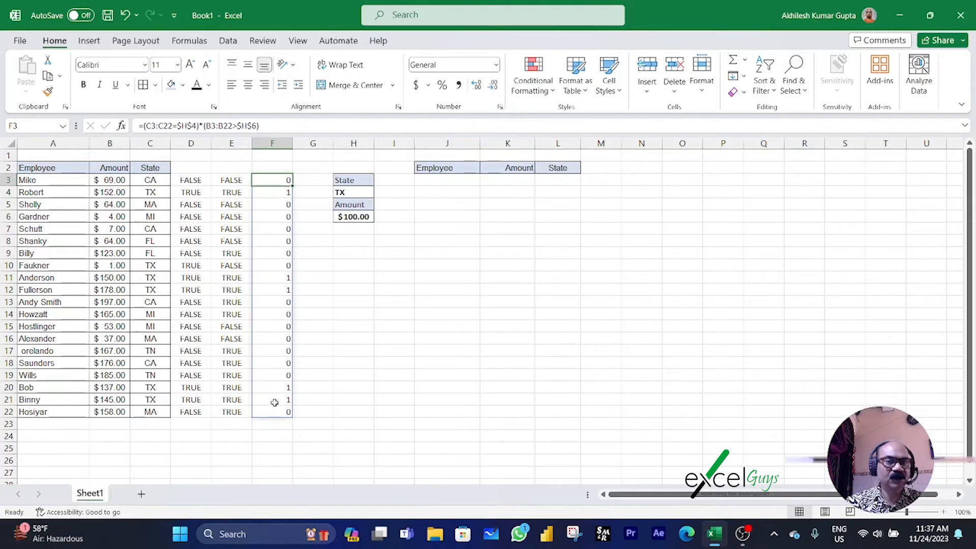
# Check the 1 values in column F against columns D and E, and review source records A3:C22 and output area J3:L9.
pyautogui.click(271, 194)
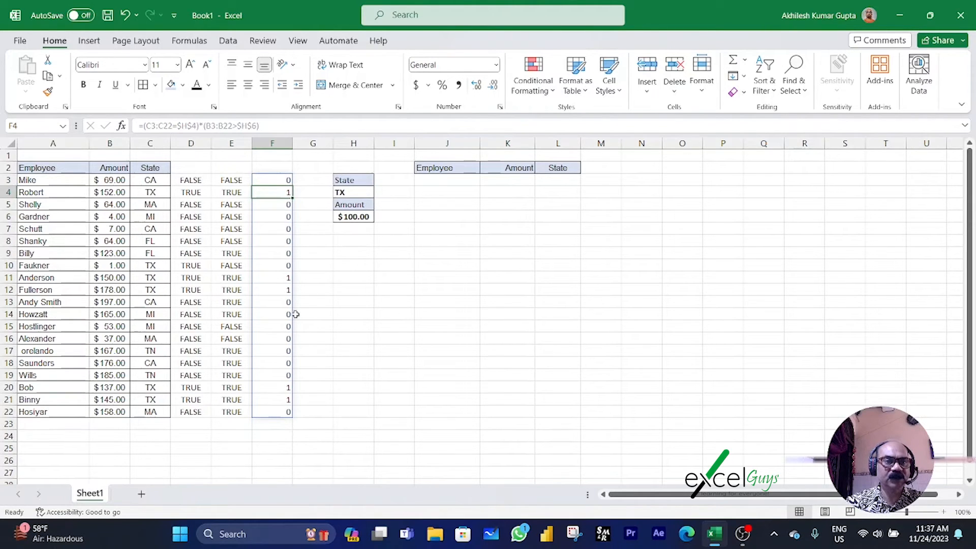
pyautogui.click(280, 180)
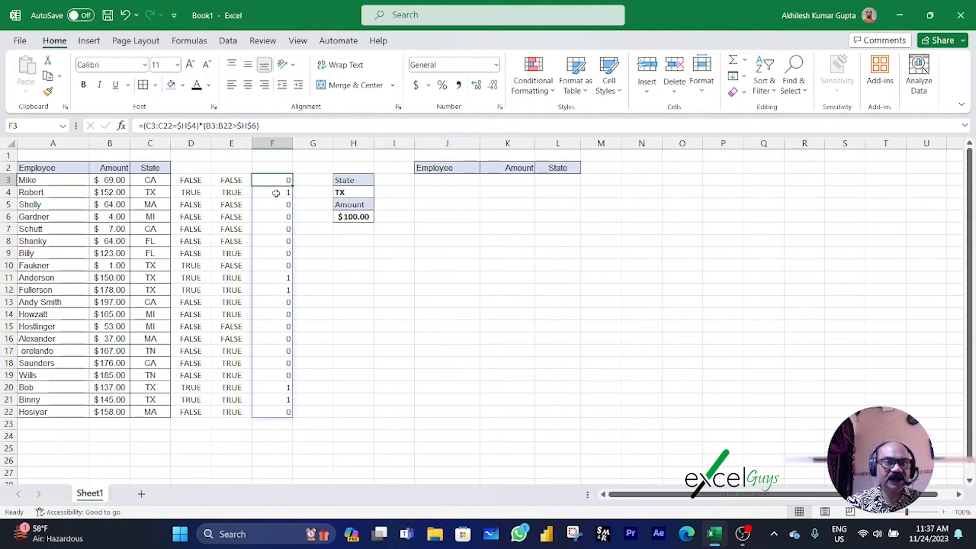
pyautogui.moveTo(179, 169); pyautogui.dragTo(220, 426)
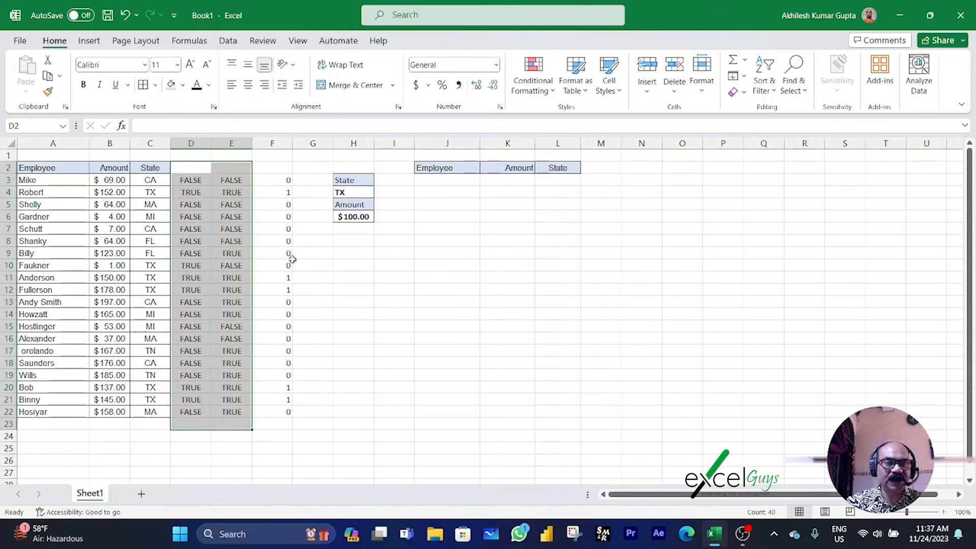
pyautogui.click(284, 191)
pyautogui.keyDown('ctrl'); pyautogui.click(283, 277); pyautogui.keyUp('ctrl')
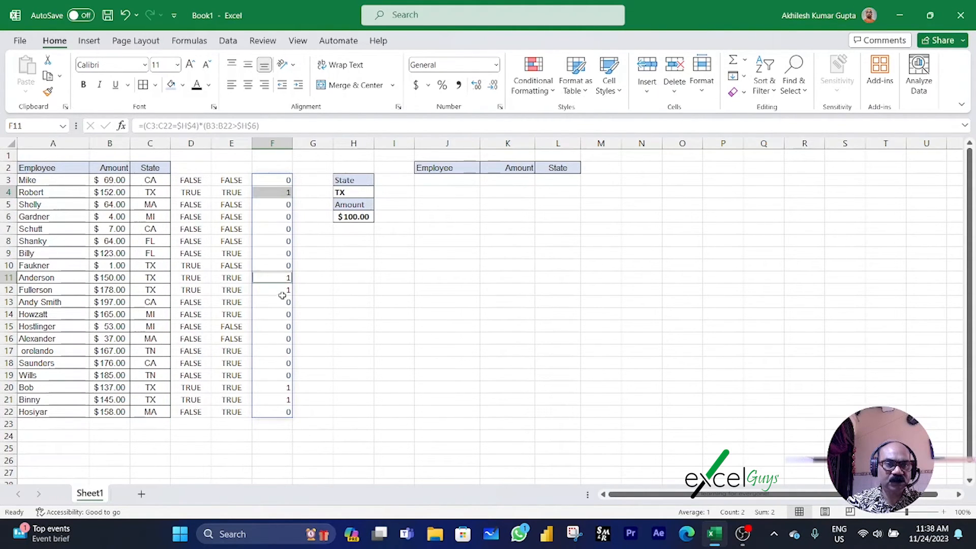
pyautogui.keyDown('ctrl'); pyautogui.click(282, 293); pyautogui.keyUp('ctrl')
pyautogui.keyDown('ctrl'); pyautogui.click(275, 389); pyautogui.keyUp('ctrl')
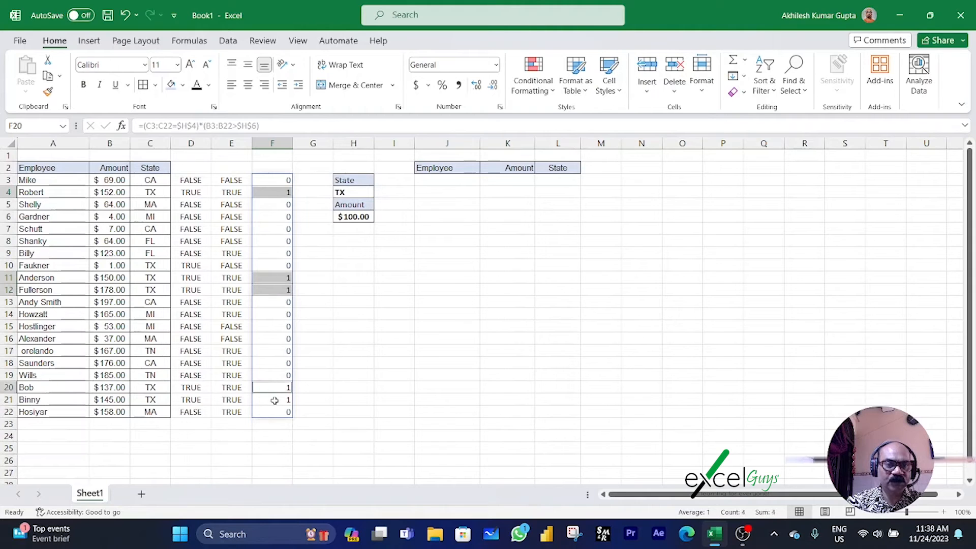
pyautogui.keyDown('ctrl'); pyautogui.click(275, 400); pyautogui.keyUp('ctrl')
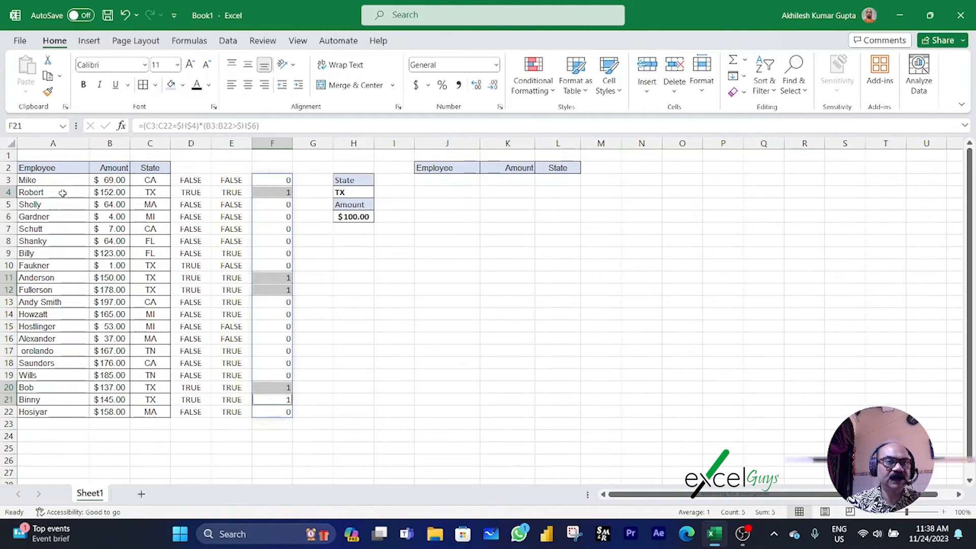
pyautogui.moveTo(33, 181); pyautogui.dragTo(162, 410)
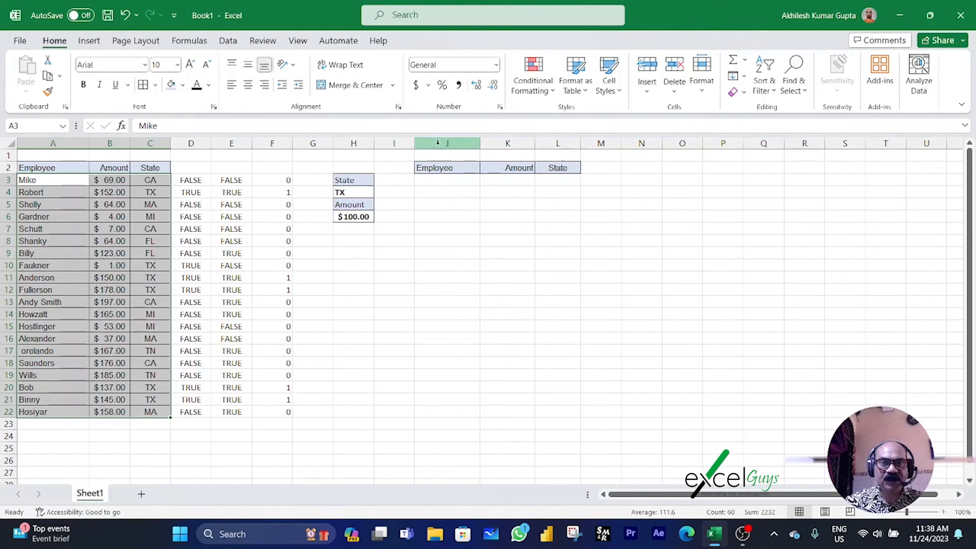
pyautogui.moveTo(438, 182); pyautogui.dragTo(577, 248)
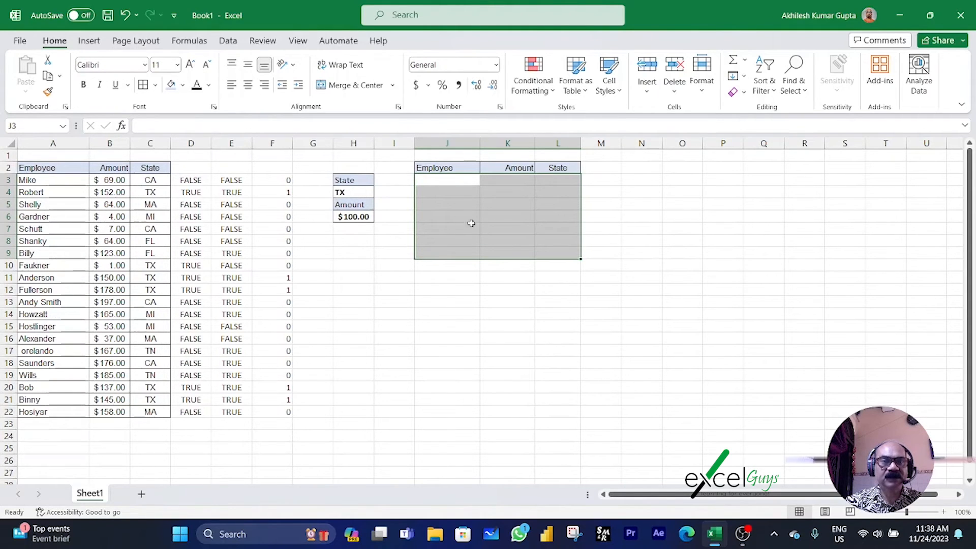
# Copy the combined test (C3:C22=$H$4)*(B3:B22>$H$6) from the formula in F3, leaving out the equals sign.
pyautogui.click(435, 181)
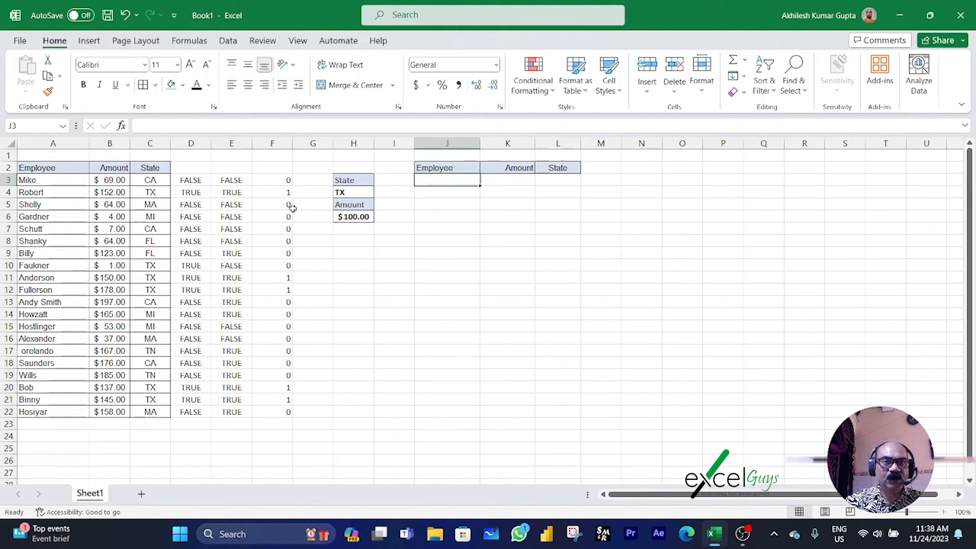
pyautogui.click(282, 181)
pyautogui.moveTo(273, 126); pyautogui.dragTo(139, 127)
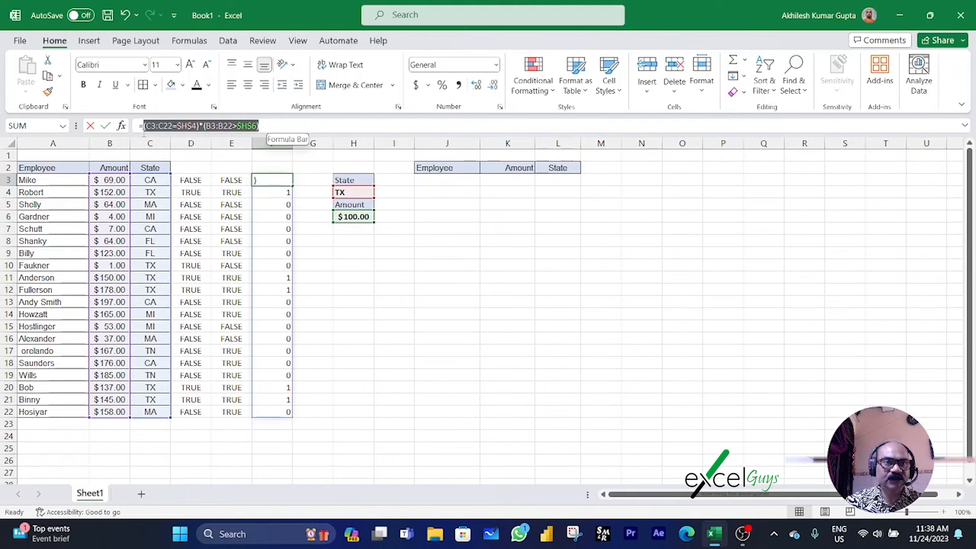
pyautogui.hotkey('ctrl', 'c')
pyautogui.press('Escape')
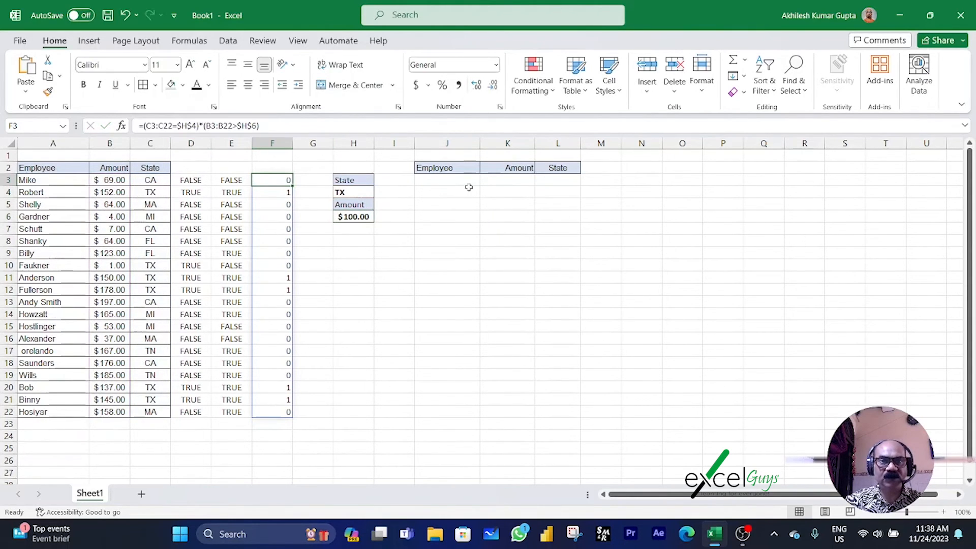
# Enter =FILTER($A$3:$C$22,(C3:C22=$H$4)*(B3:B22>$H$6),"No record found") in J3, reusing the copied test as the include argument.
pyautogui.click(464, 182)
pyautogui.write('=FIL')
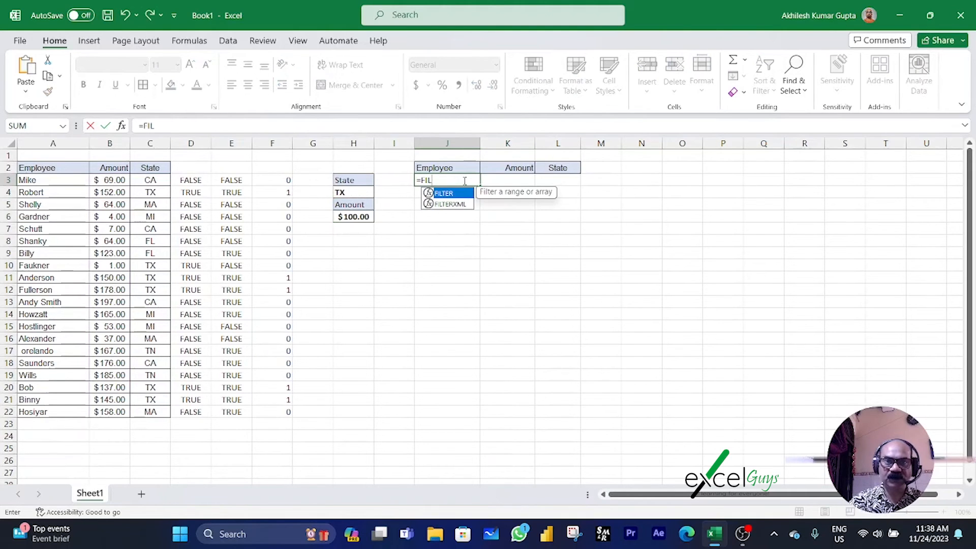
pyautogui.press('Tab')
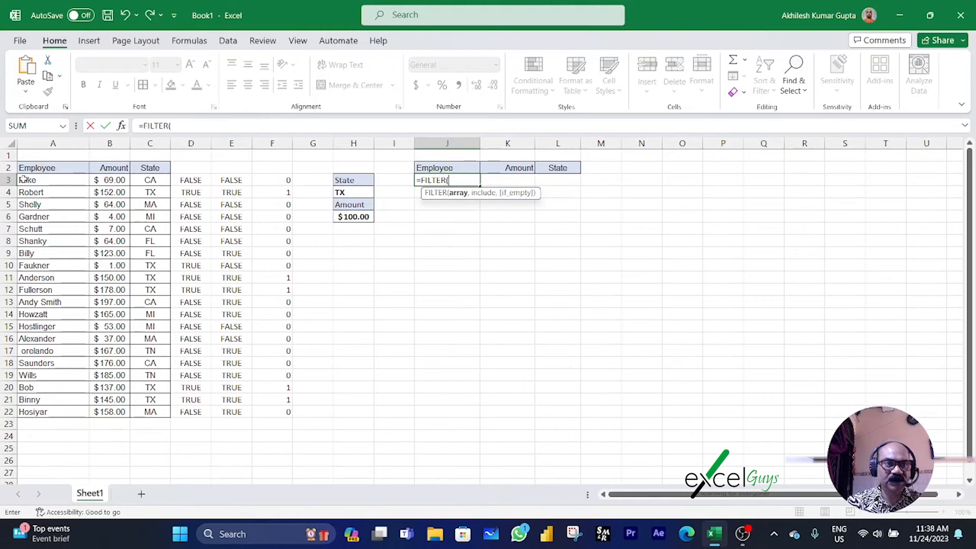
pyautogui.moveTo(23, 179); pyautogui.dragTo(145, 420)
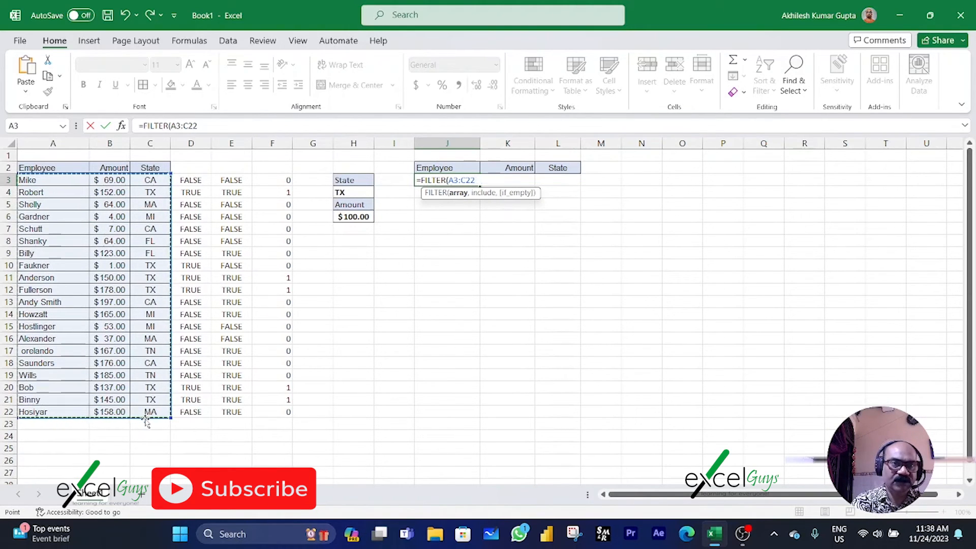
pyautogui.press('F4')
pyautogui.write(',')
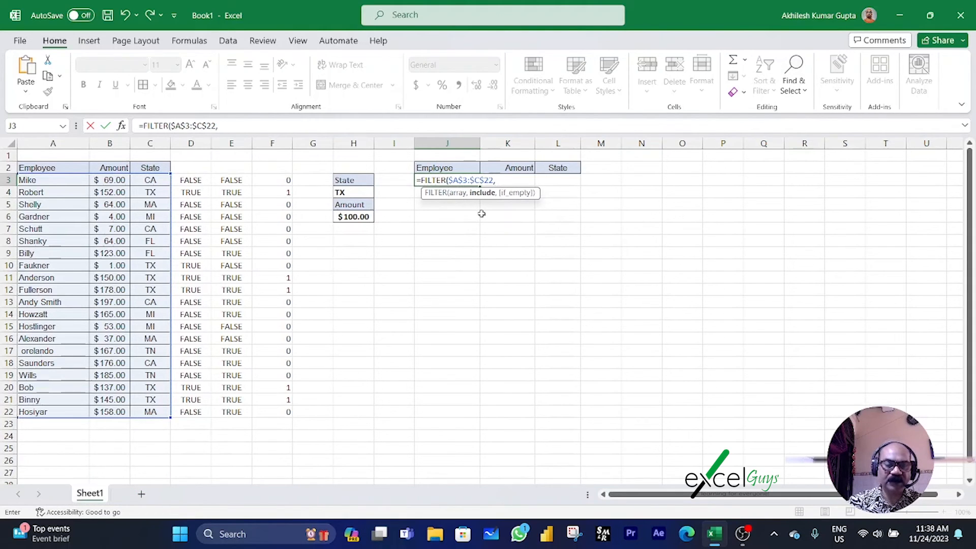
pyautogui.hotkey('ctrl', 'v')
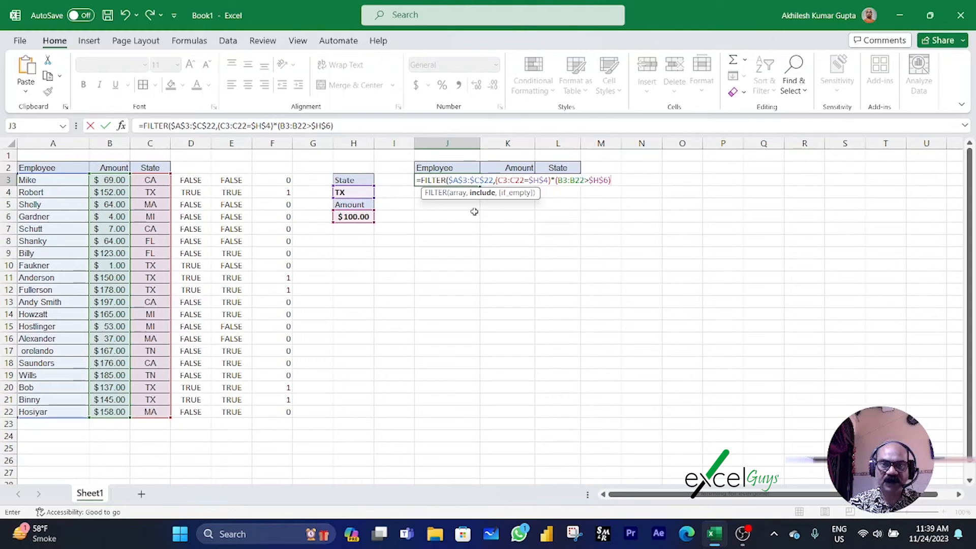
pyautogui.write(',')
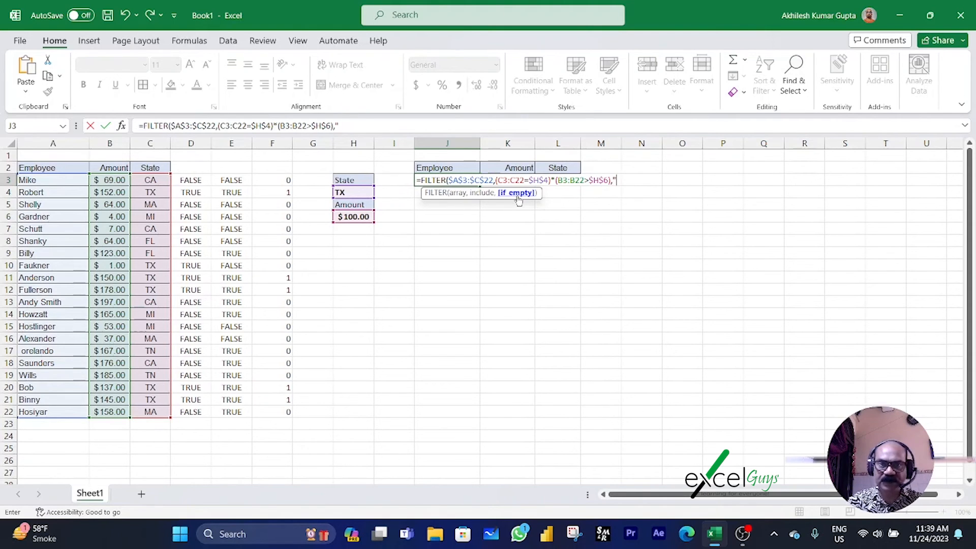
pyautogui.write('"No ')
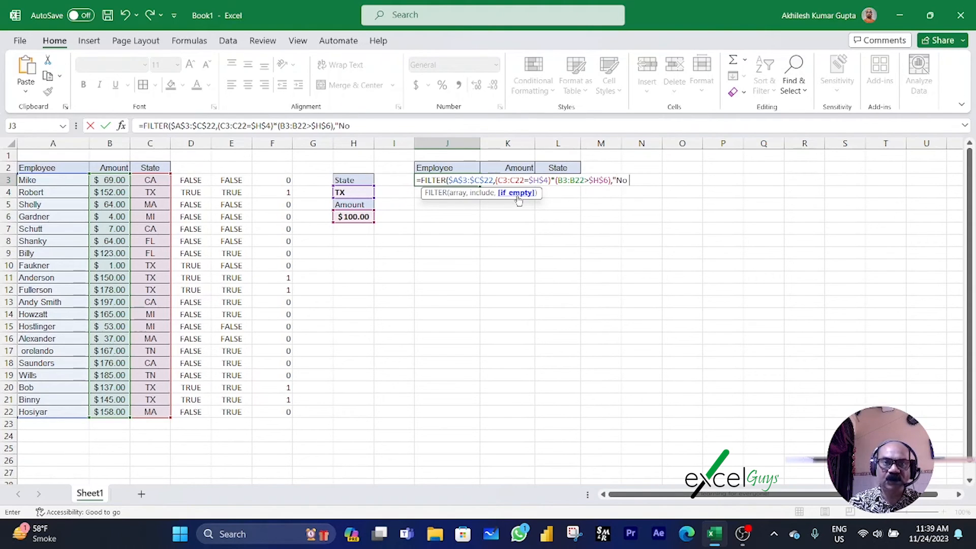
pyautogui.write('record')
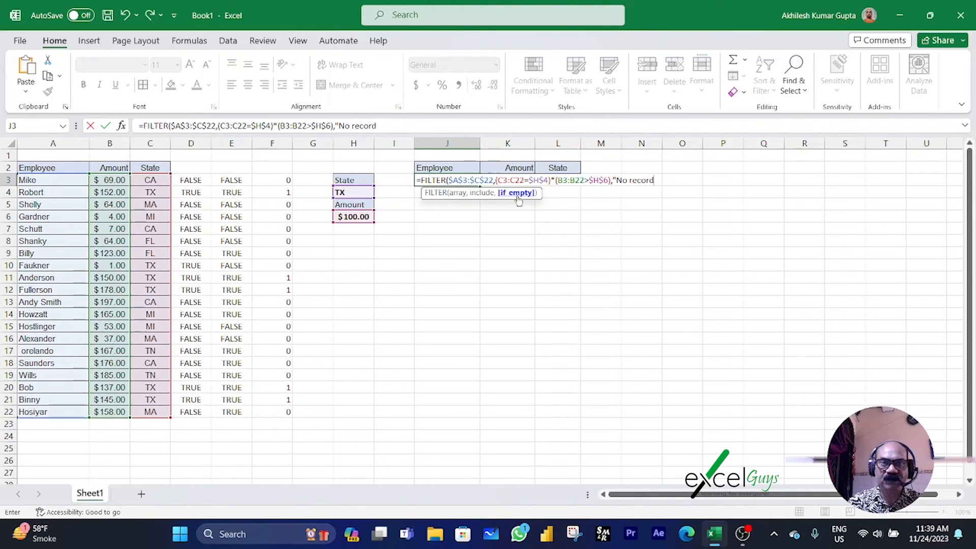
pyautogui.write(' found"')
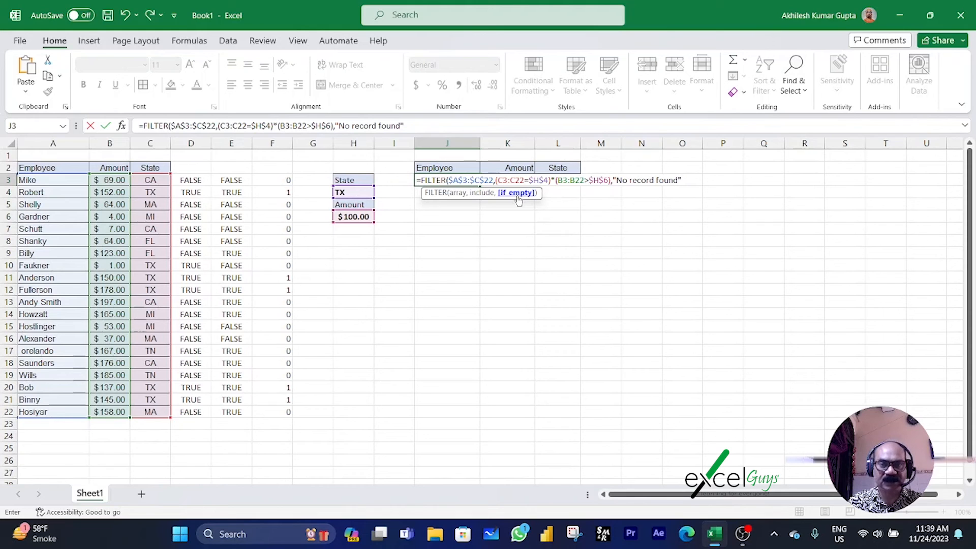
pyautogui.press('Return')
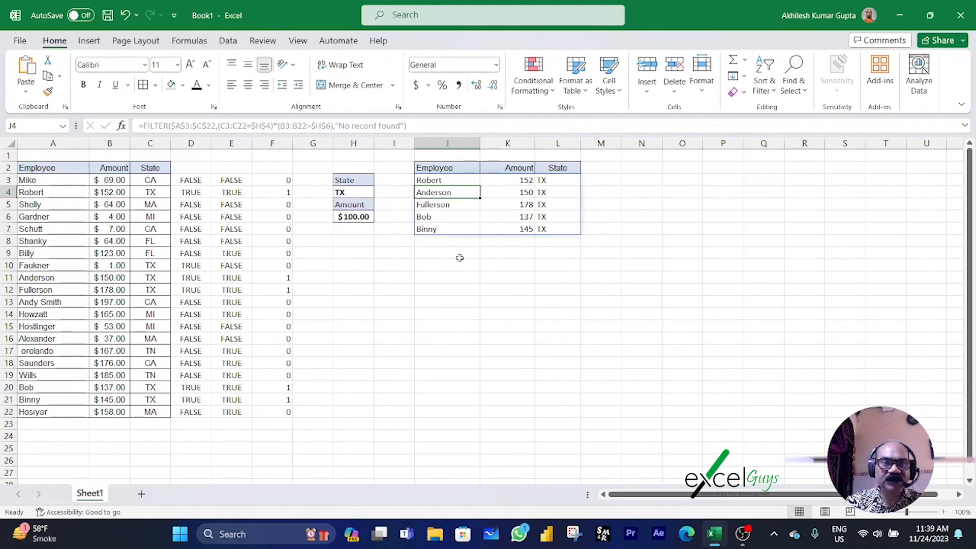
# Compare the rows marked 1 in column F and the criteria in H4:H6 with the extracted records under Employee, Amount and State.
pyautogui.click(288, 194)
pyautogui.keyDown('ctrl'); pyautogui.click(281, 279); pyautogui.keyUp('ctrl')
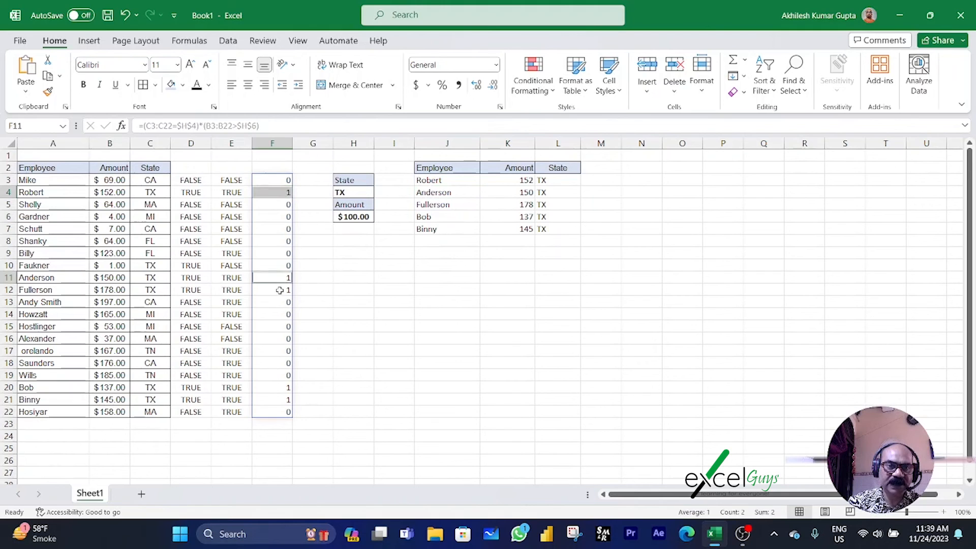
pyautogui.keyDown('ctrl'); pyautogui.click(280, 291); pyautogui.keyUp('ctrl')
pyautogui.keyDown('ctrl'); pyautogui.click(283, 387); pyautogui.keyUp('ctrl')
pyautogui.keyDown('ctrl'); pyautogui.click(276, 403); pyautogui.keyUp('ctrl')
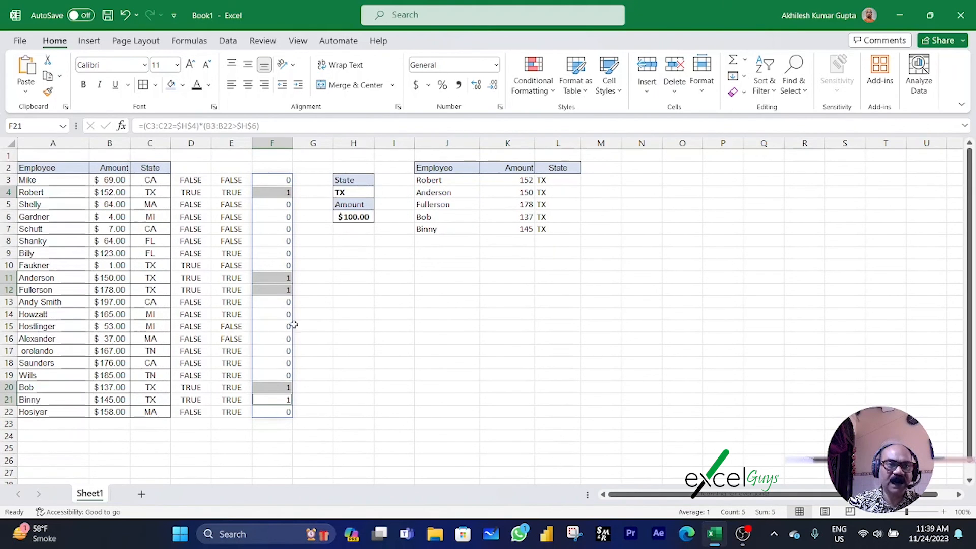
pyautogui.moveTo(347, 193); pyautogui.dragTo(387, 217)
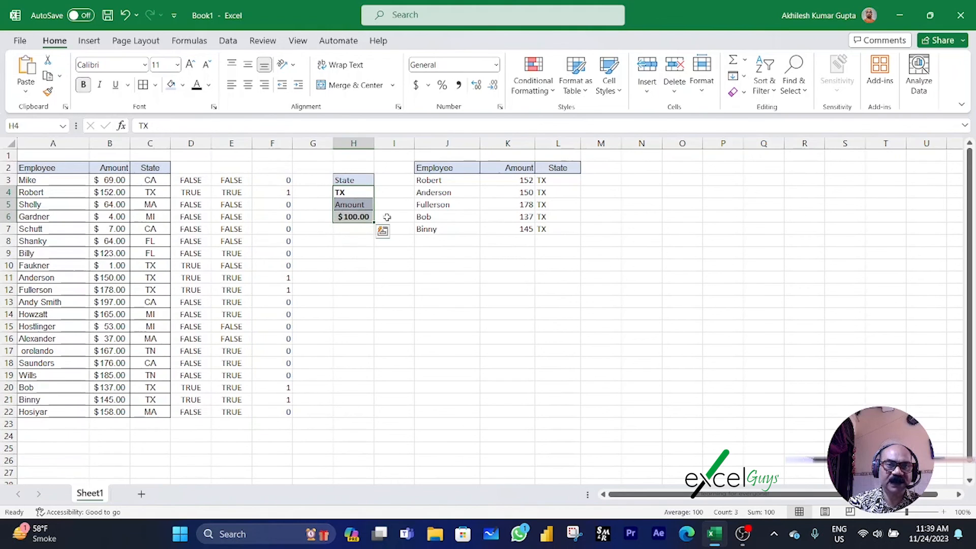
pyautogui.moveTo(432, 180); pyautogui.dragTo(554, 225)
pyautogui.click(559, 254)
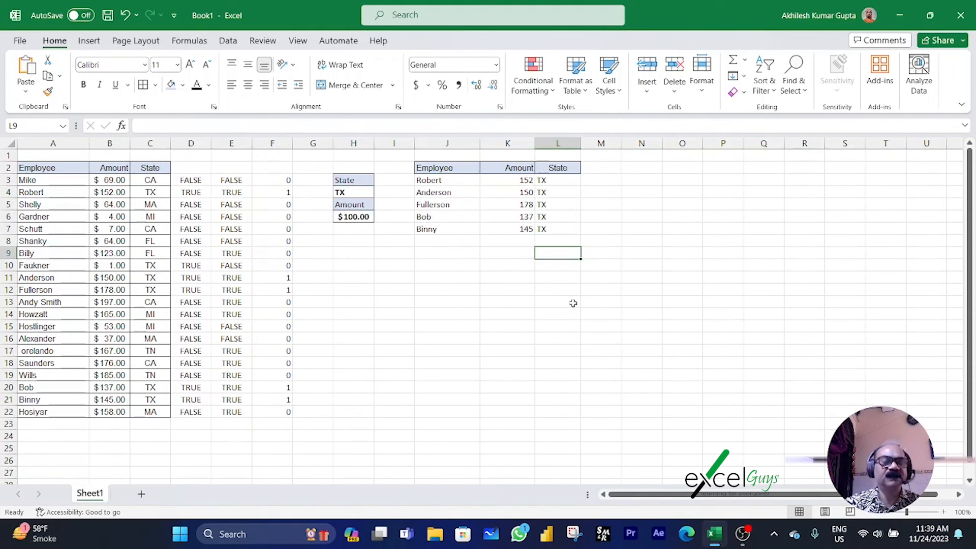
pyautogui.click(453, 182)
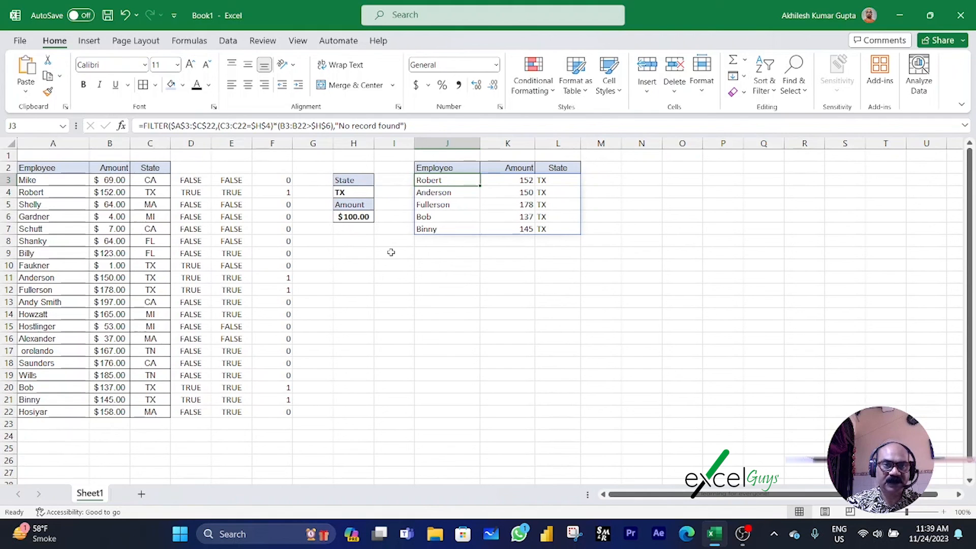
# Set the State criterion in H4 to CA and the Amount criterion in H6 to 150.
pyautogui.click(351, 193)
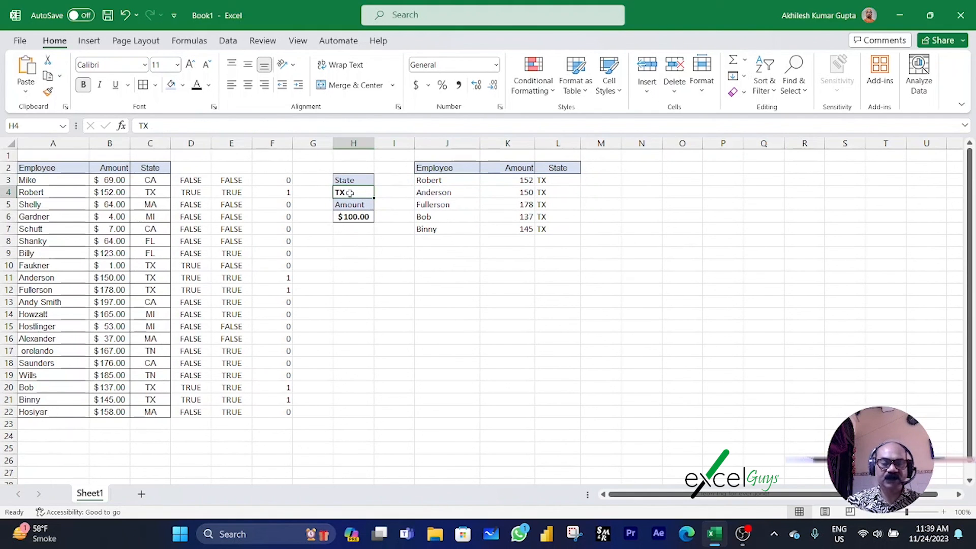
pyautogui.write('CA')
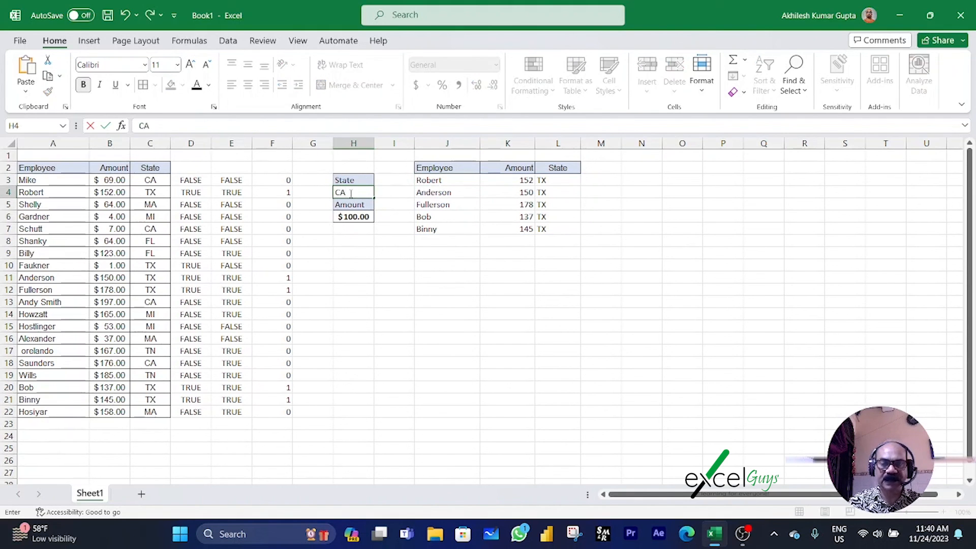
pyautogui.press('Return')
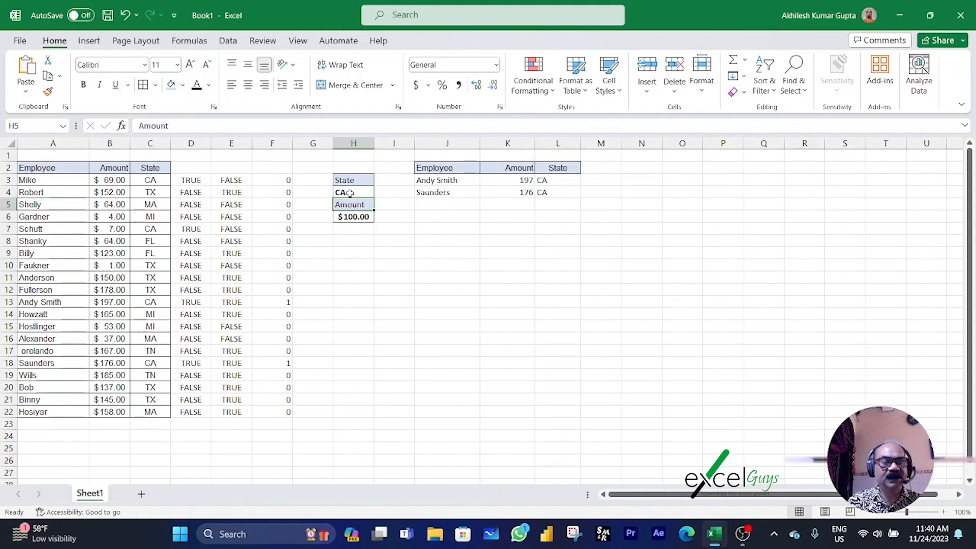
pyautogui.press('Down')
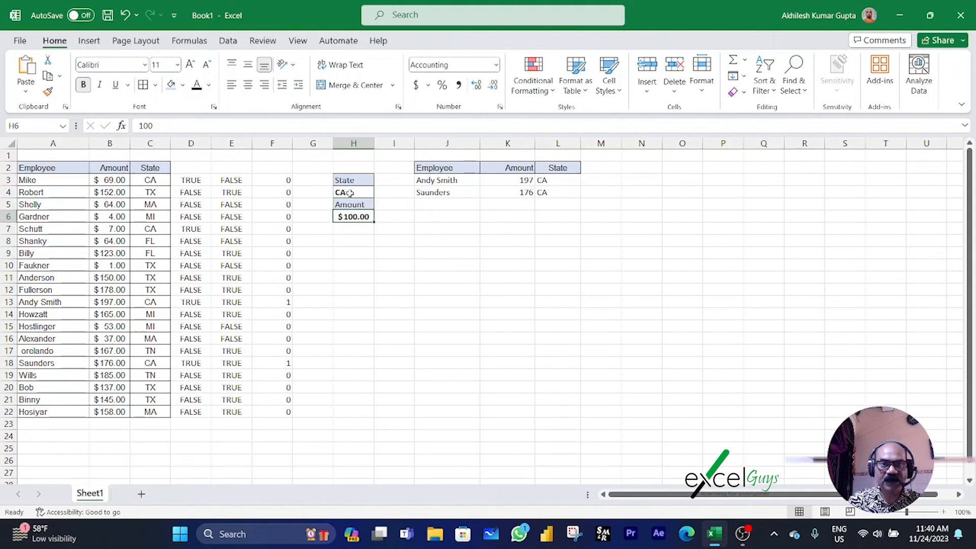
pyautogui.write('150')
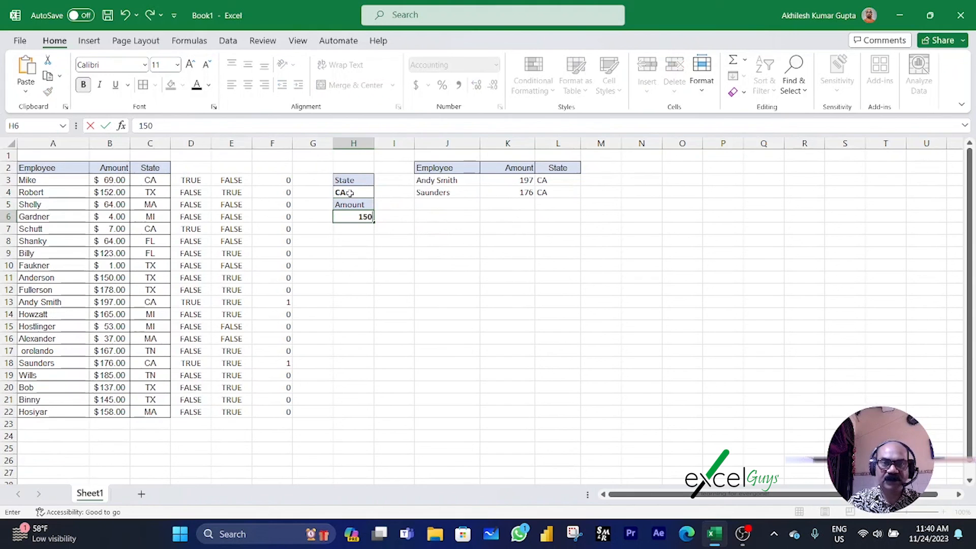
pyautogui.press('Return')
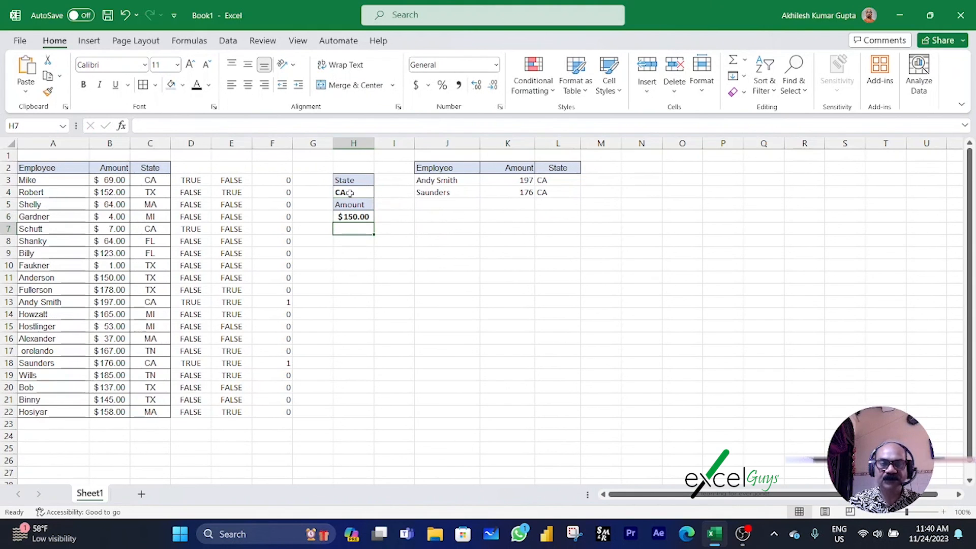
# Set the State criterion in H4 to MA and select J3 to review its FILTER formula.
pyautogui.press('Up')
pyautogui.press('Up')
pyautogui.press('Up')
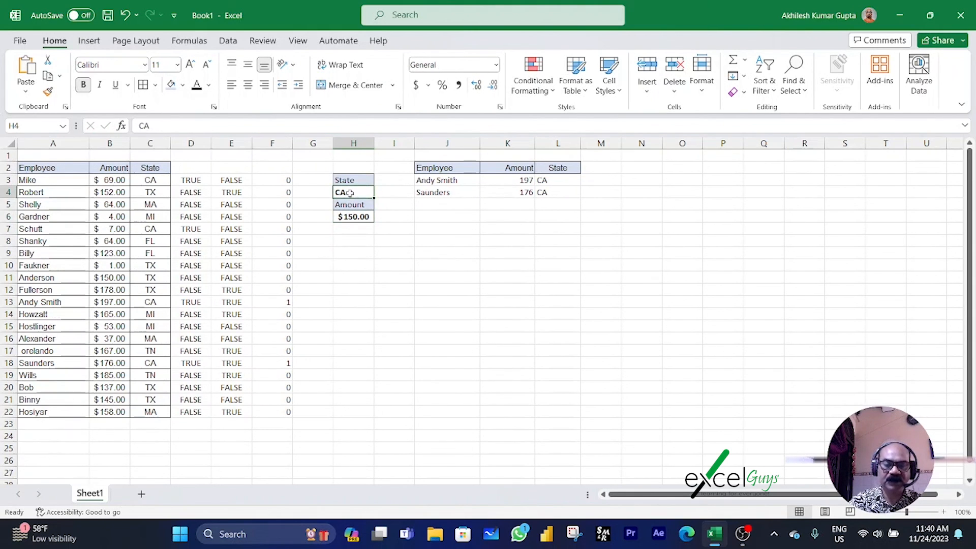
pyautogui.write('MA')
pyautogui.press('Return')
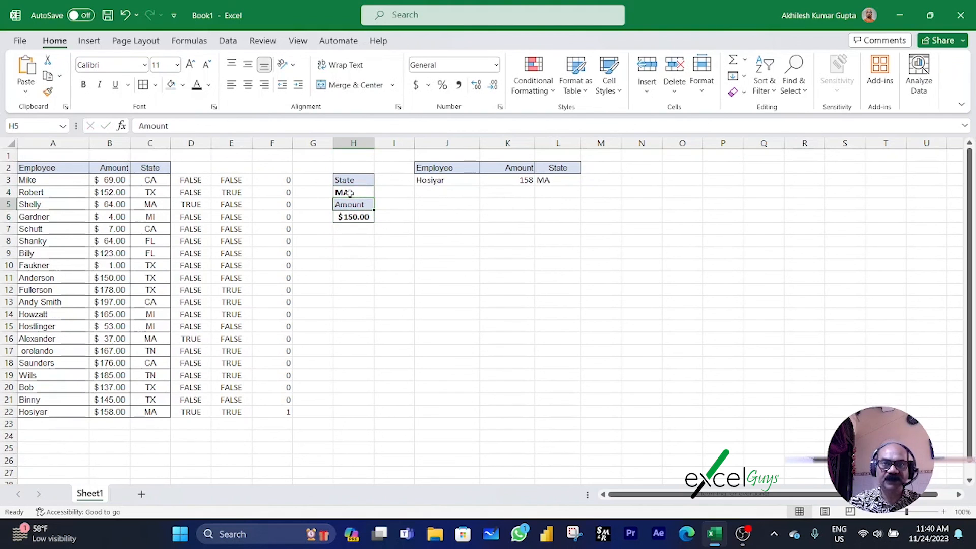
pyautogui.press('Up')
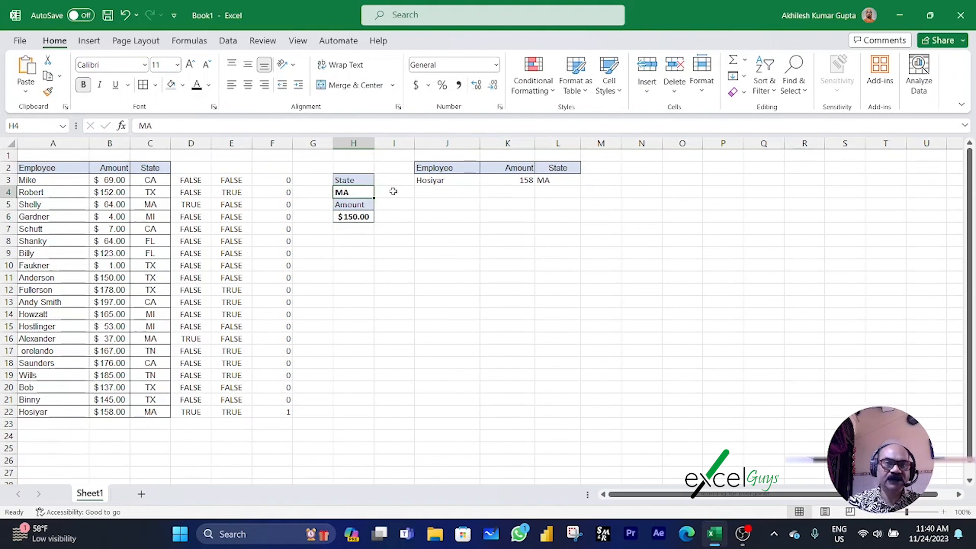
pyautogui.click(428, 181)
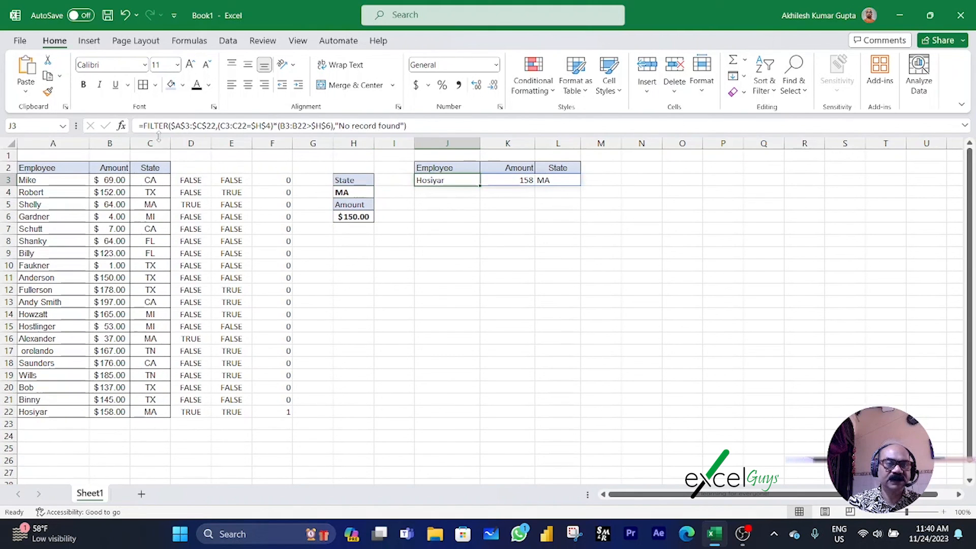